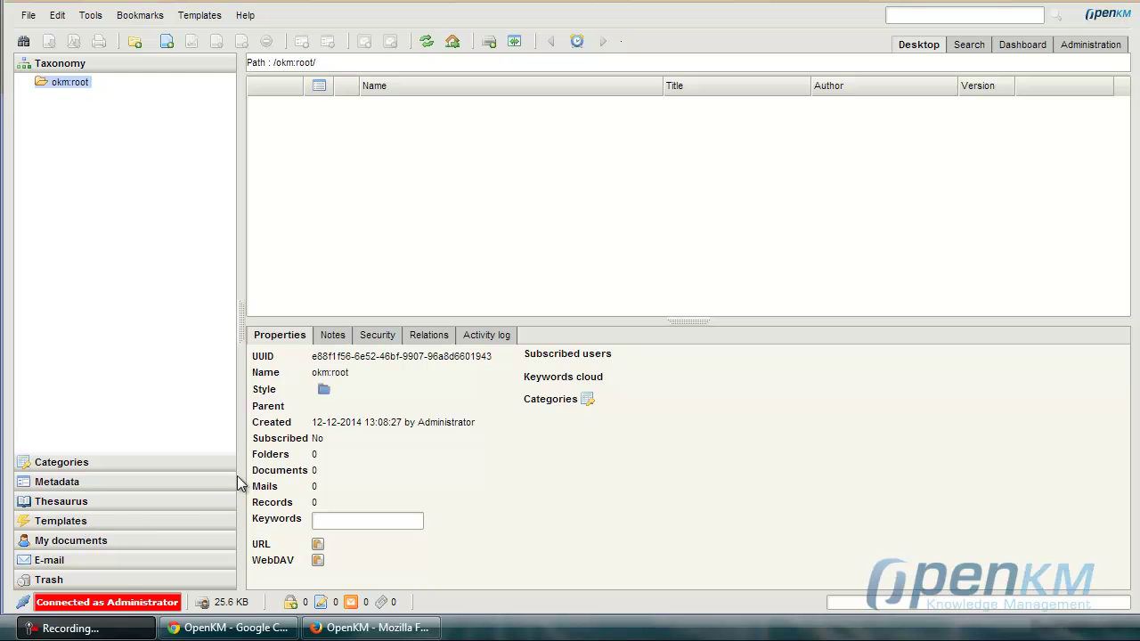
# Revoke ROLE_USER and Administrator from okm:root's security and apply the change.
pyautogui.click(372, 340)
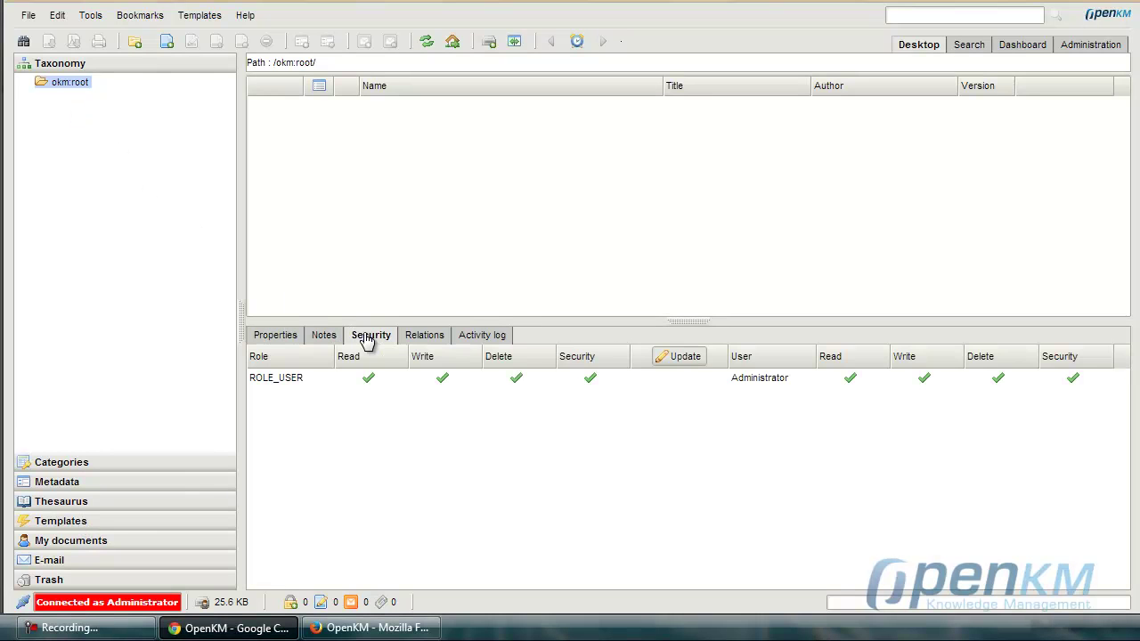
pyautogui.click(695, 356)
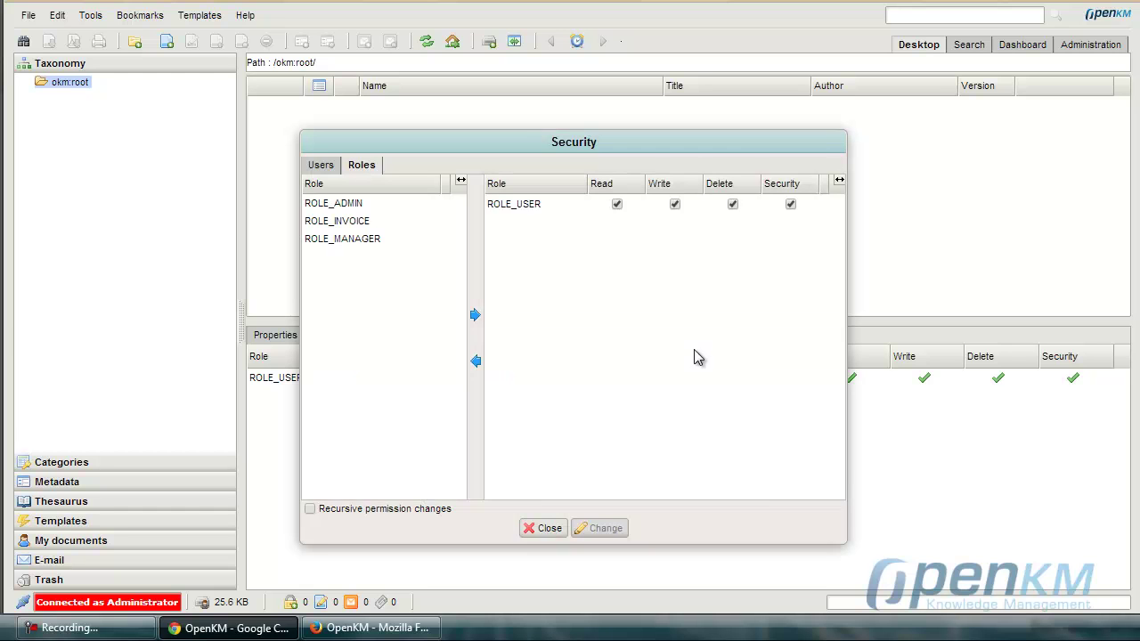
pyautogui.click(521, 205)
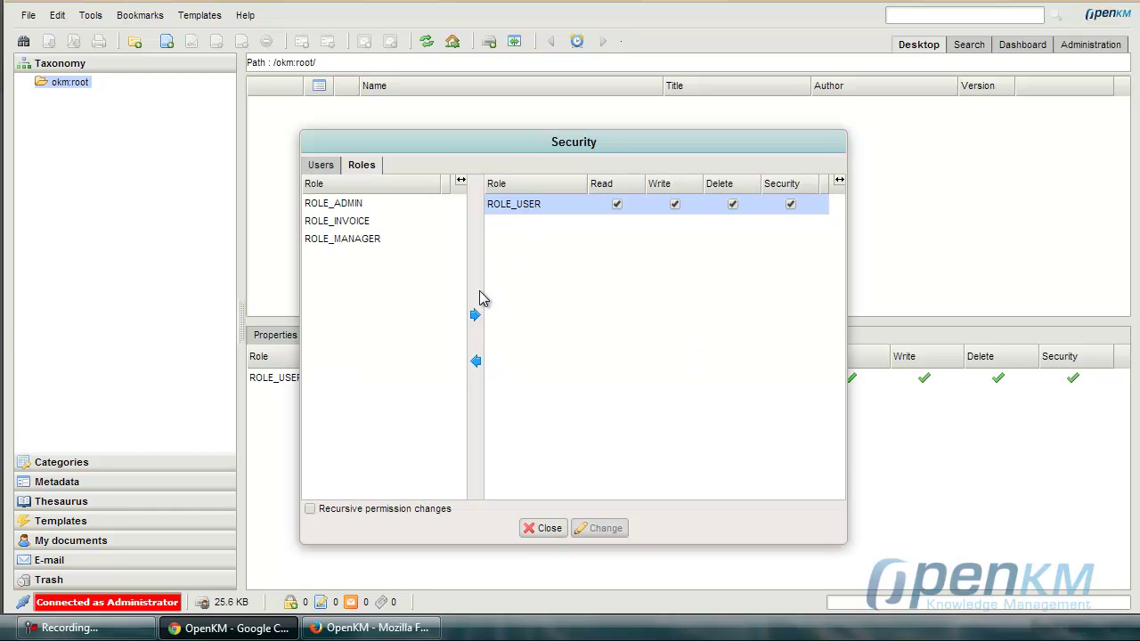
pyautogui.click(476, 362)
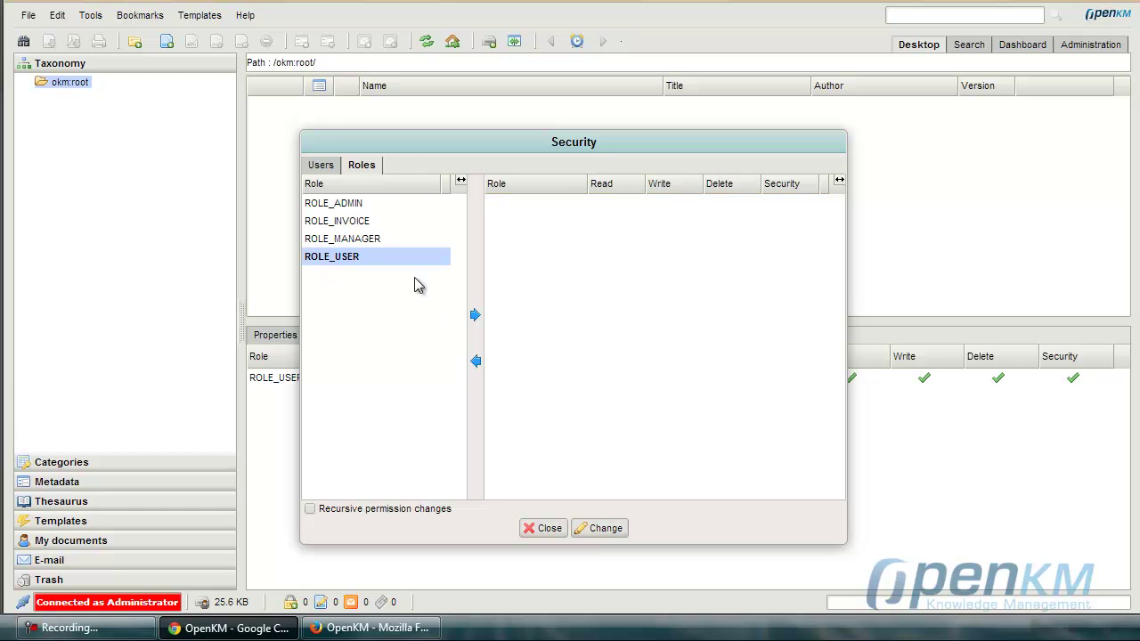
pyautogui.click(323, 166)
pyautogui.click(485, 204)
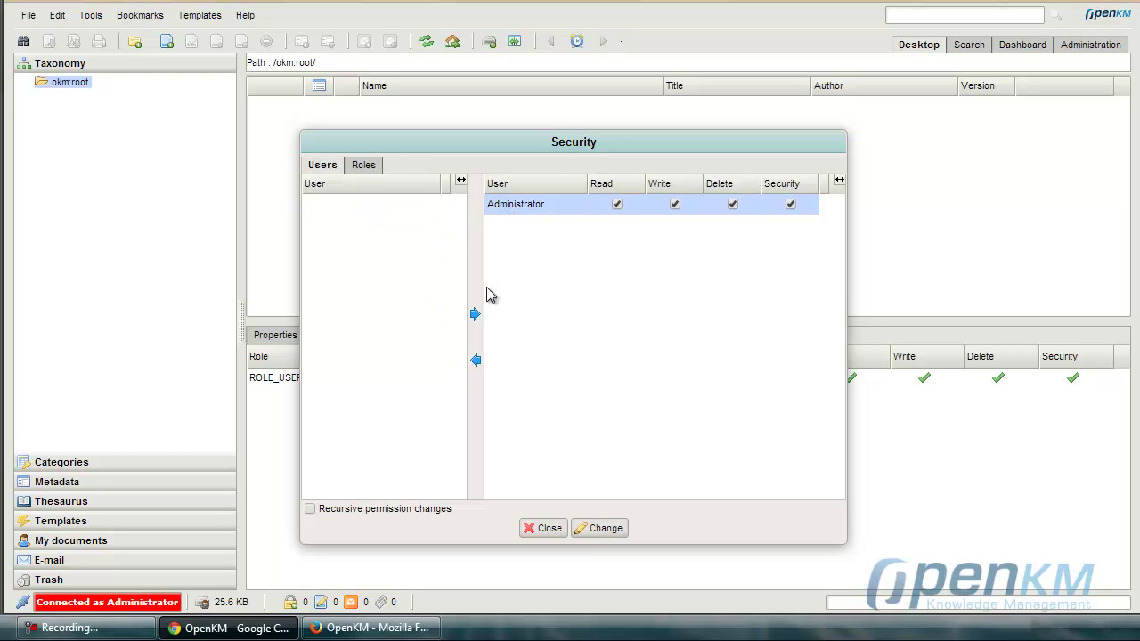
pyautogui.click(478, 362)
pyautogui.click(615, 532)
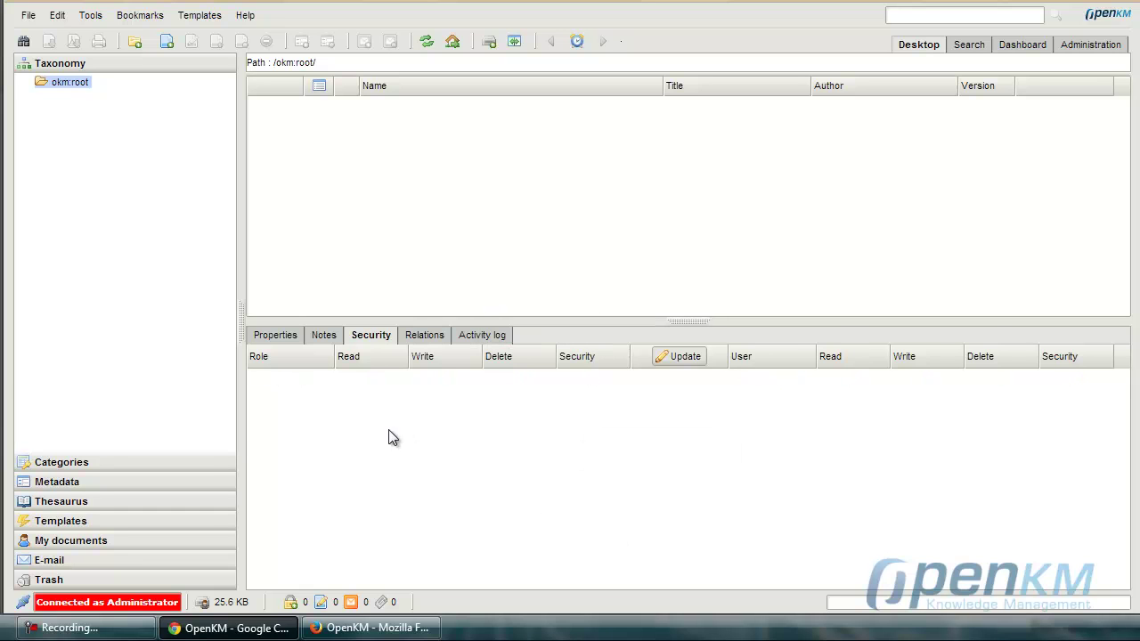
# Revoke Administrator and ROLE_MANAGER from okm:categories' security and apply the change.
pyautogui.click(75, 460)
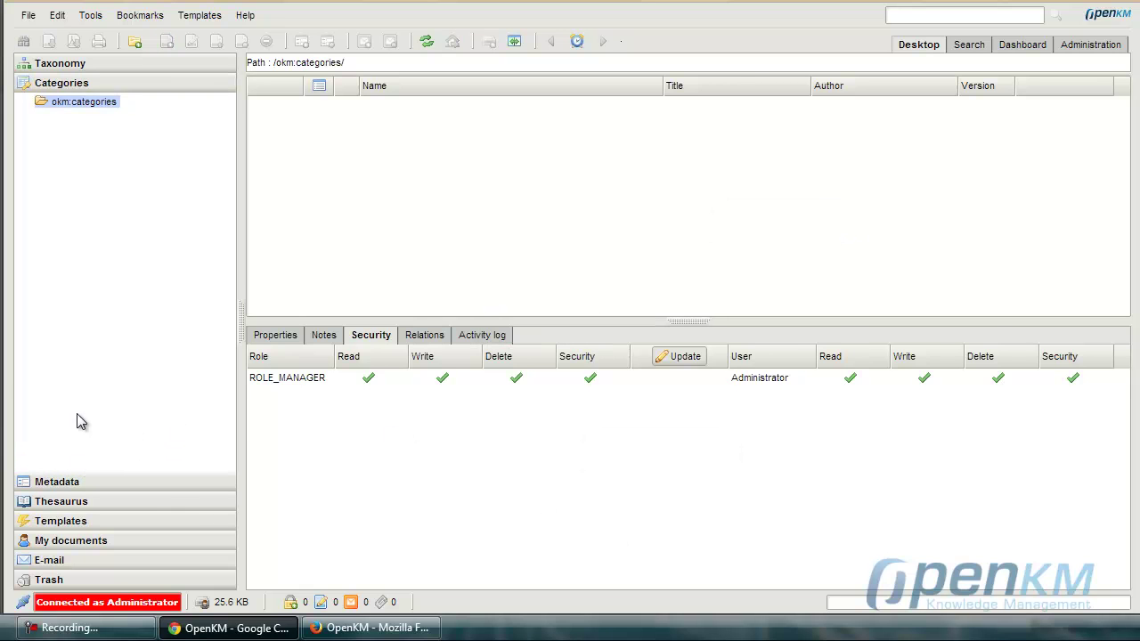
pyautogui.click(670, 360)
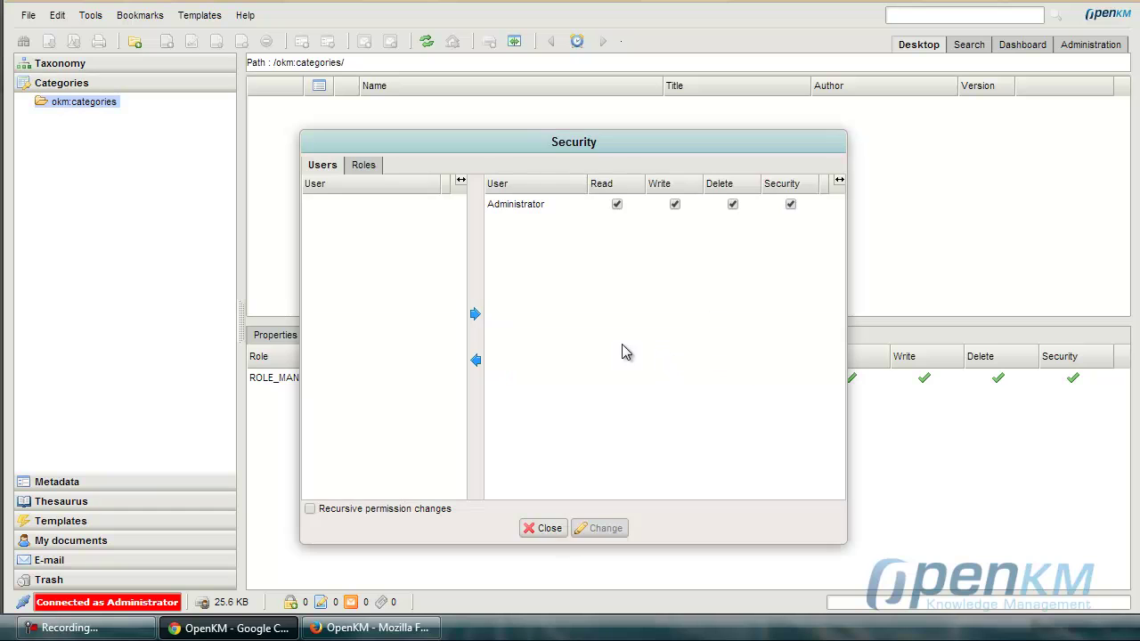
pyautogui.click(519, 204)
pyautogui.click(517, 205)
pyautogui.click(476, 361)
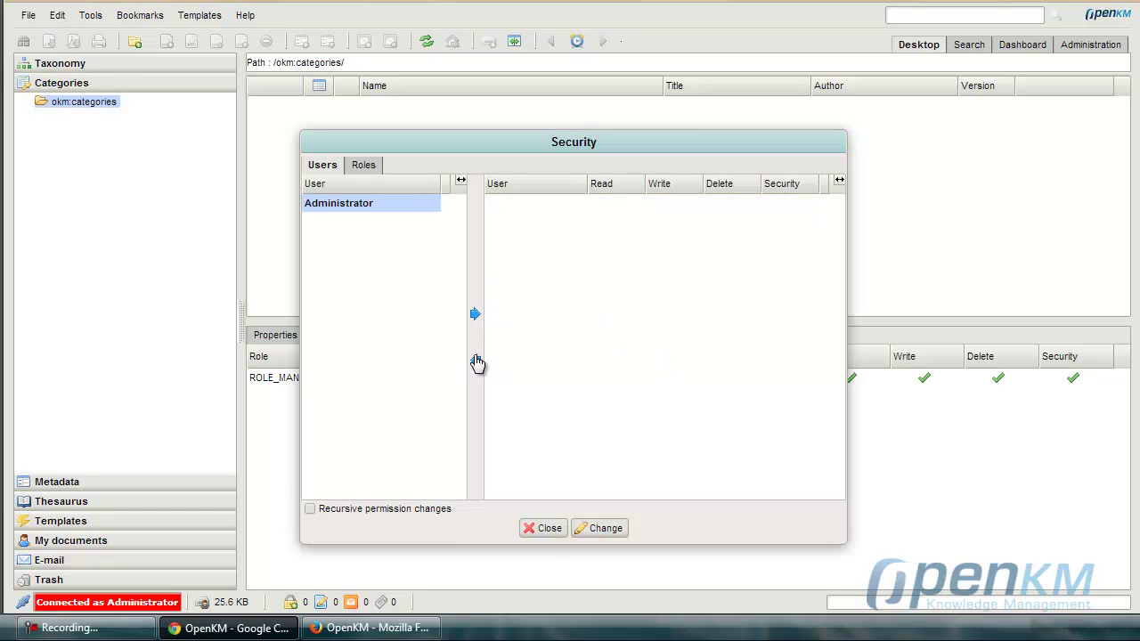
pyautogui.click(364, 164)
pyautogui.click(532, 208)
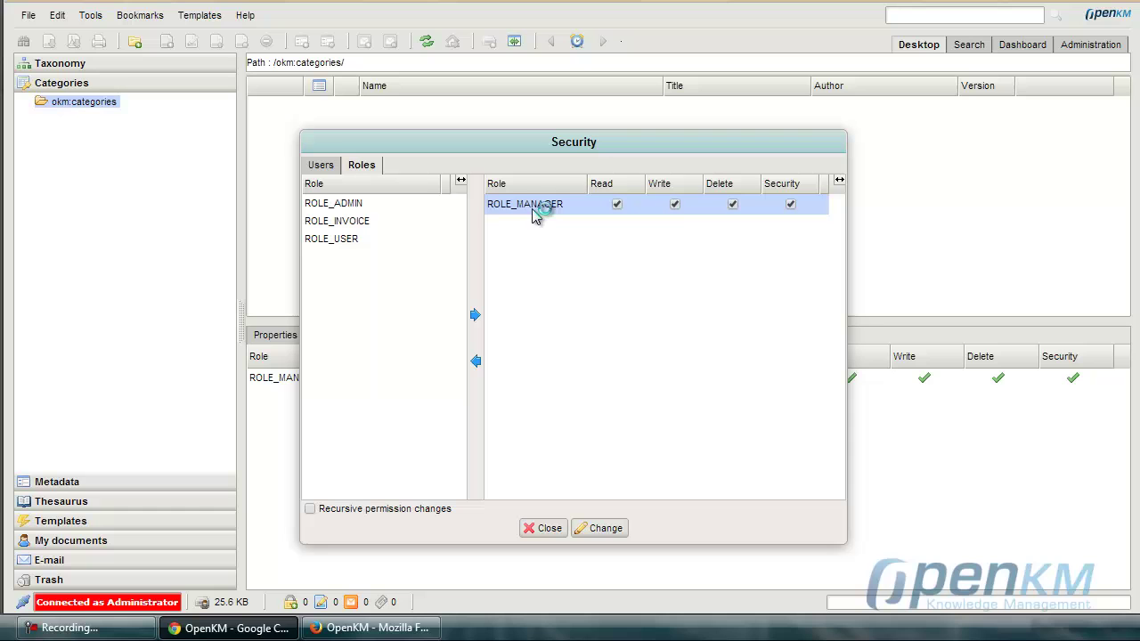
pyautogui.click(476, 362)
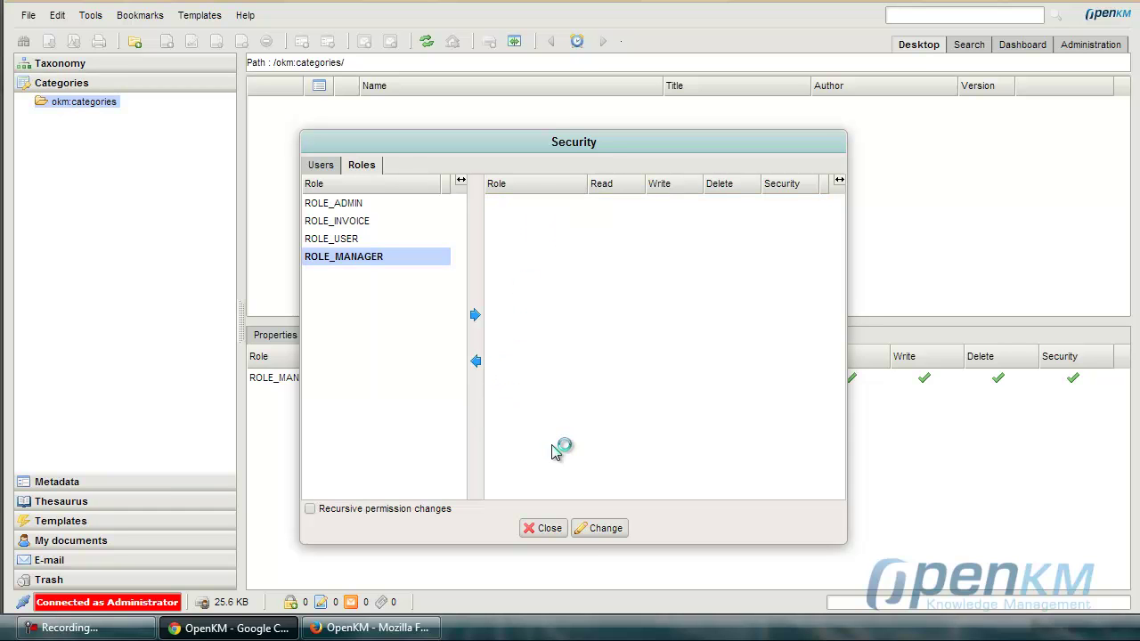
pyautogui.click(595, 530)
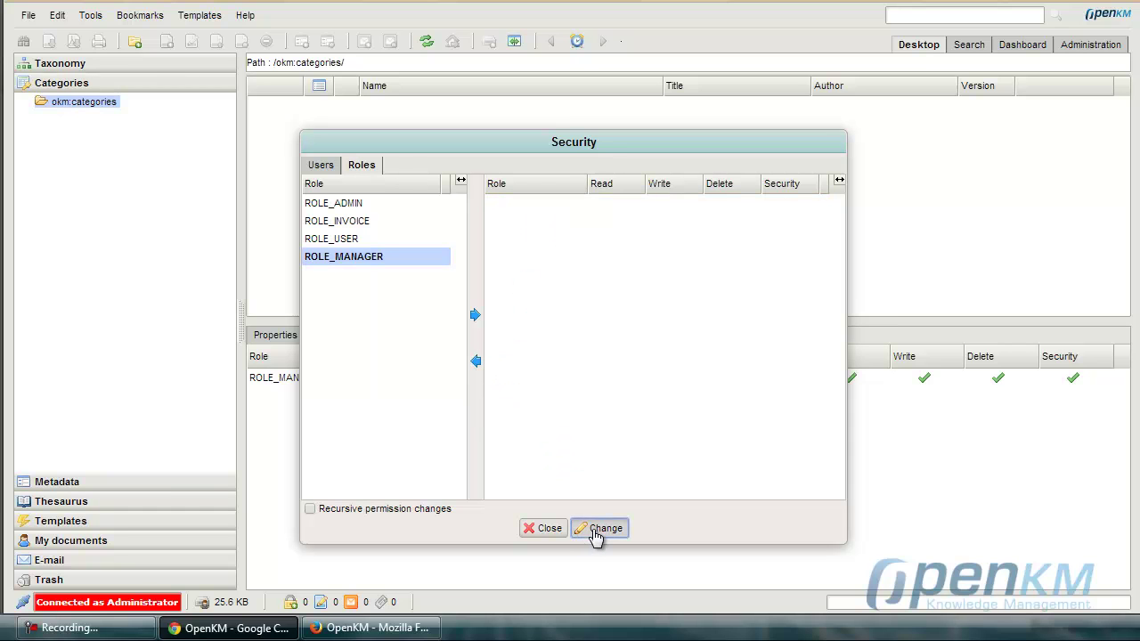
# Revoke Administrator and ROLE_USER from okm:templates' security and apply the change.
pyautogui.click(49, 520)
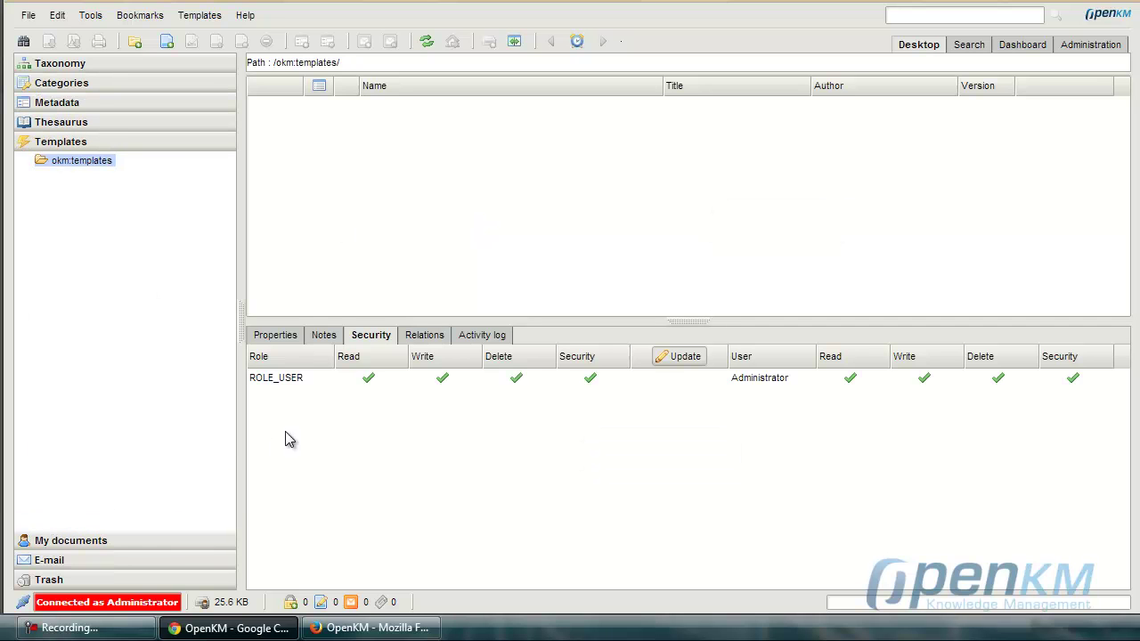
pyautogui.click(679, 358)
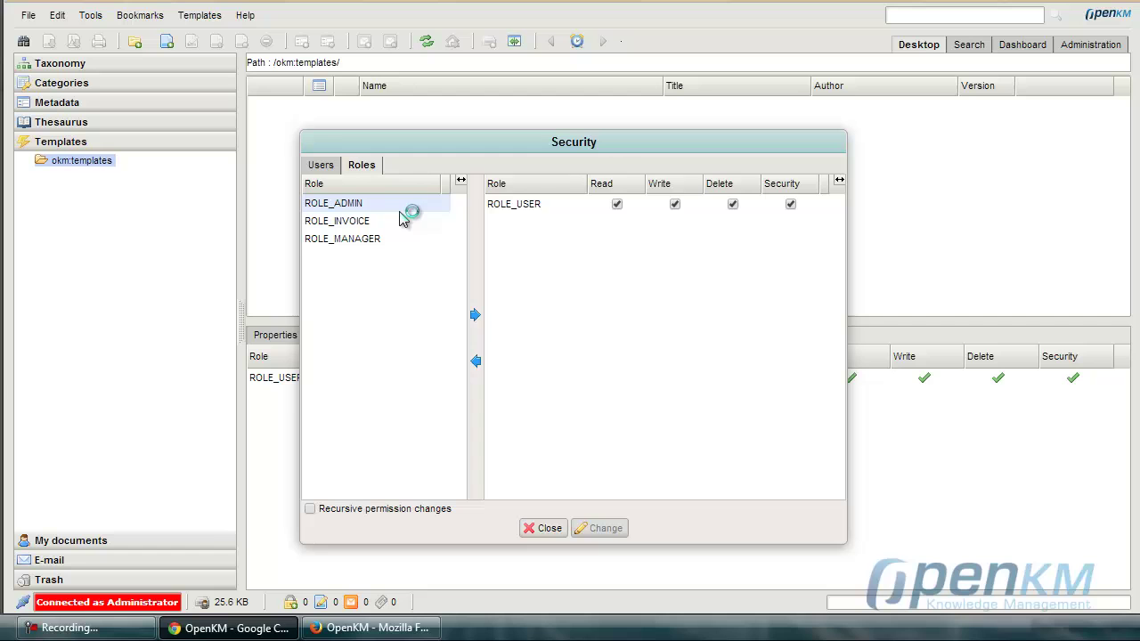
pyautogui.click(324, 166)
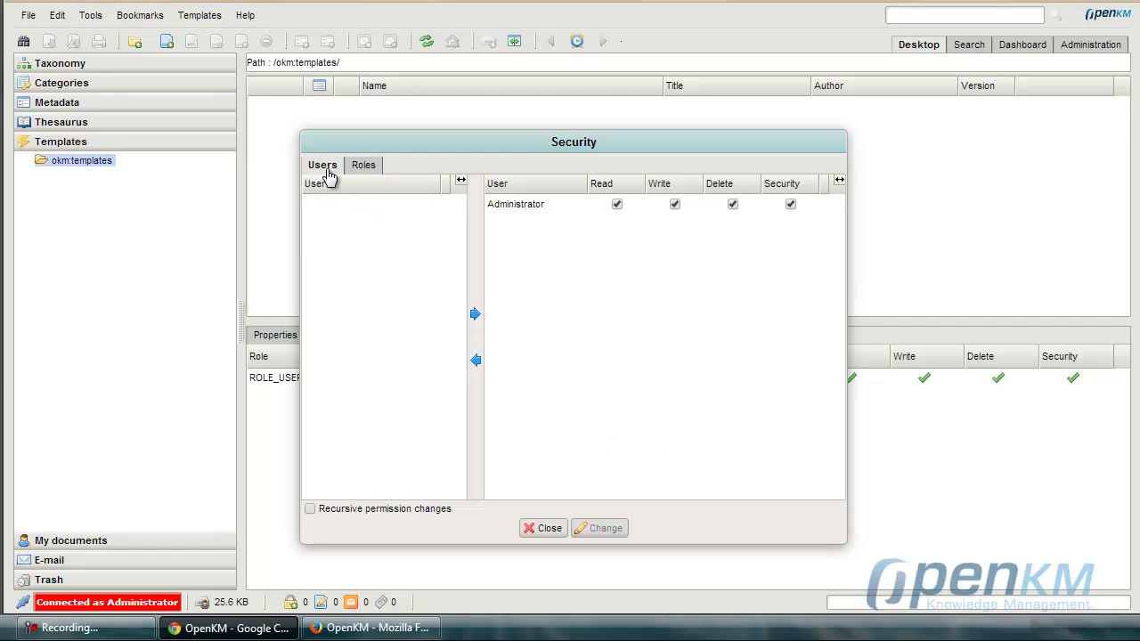
pyautogui.click(503, 211)
pyautogui.click(475, 362)
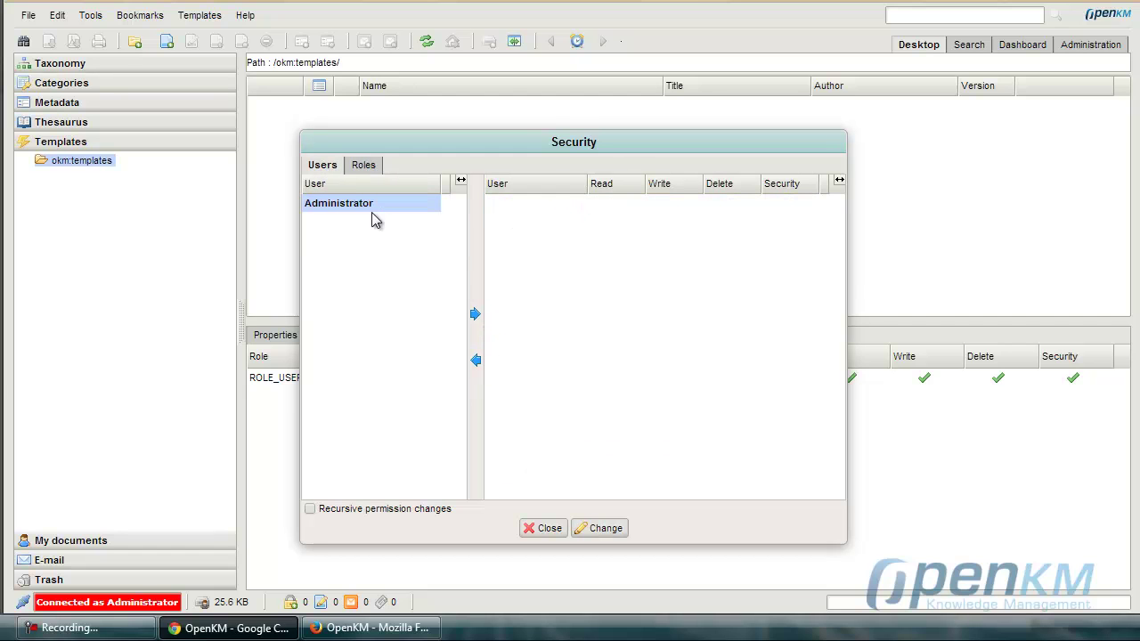
pyautogui.click(363, 166)
pyautogui.click(583, 205)
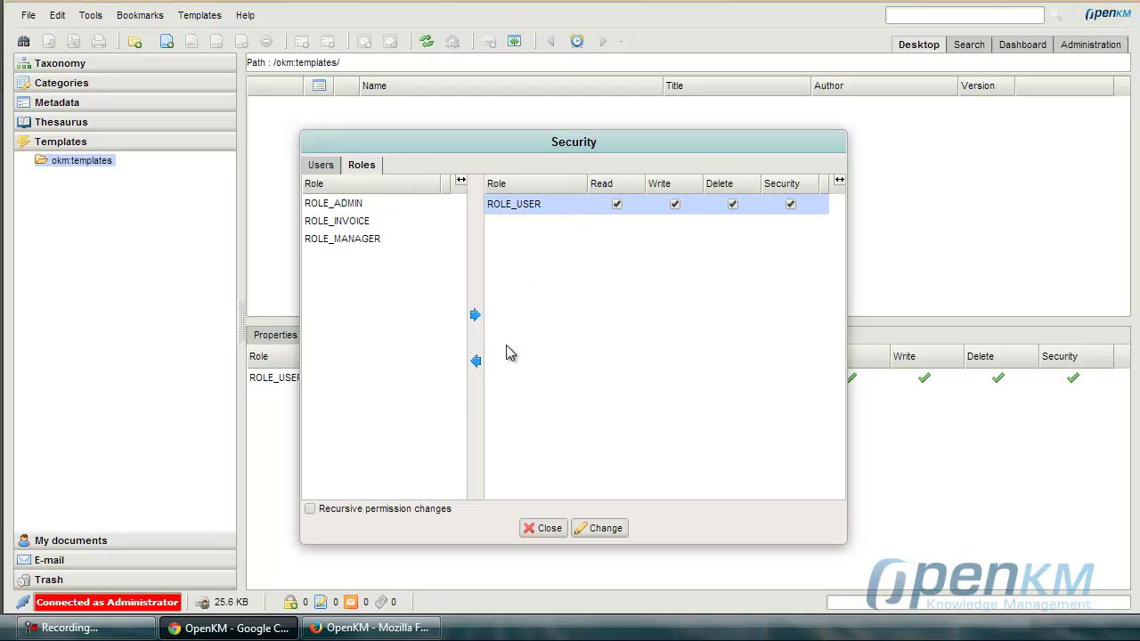
pyautogui.click(476, 360)
pyautogui.click(602, 528)
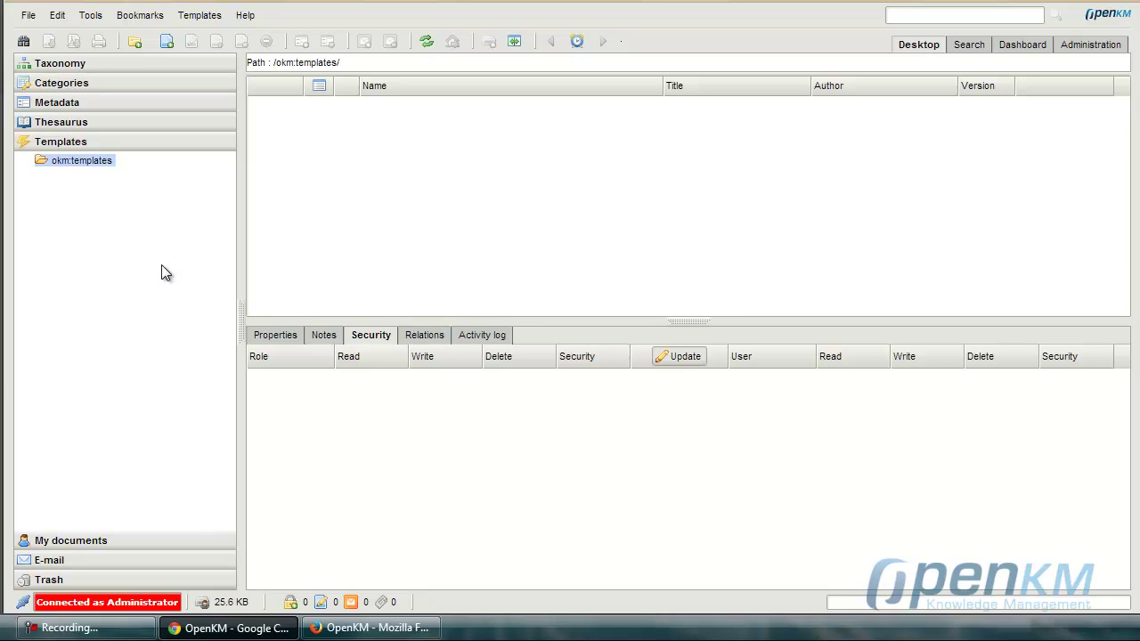
# In Administration > Users, start a new user with Id manager and enter and confirm its password.
pyautogui.click(1091, 45)
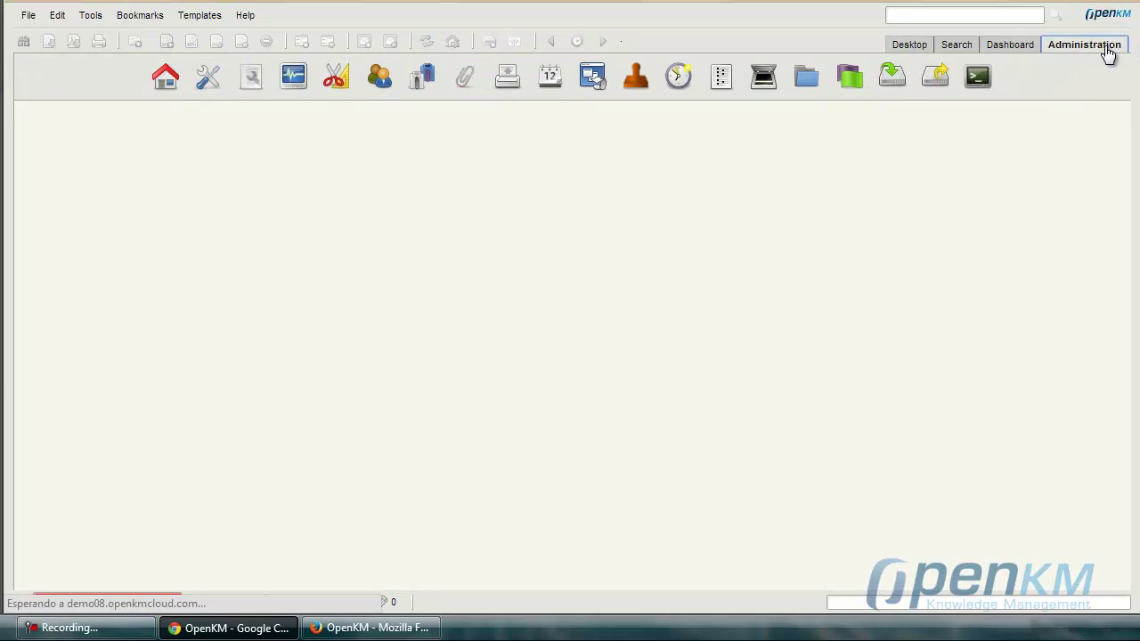
pyautogui.click(379, 91)
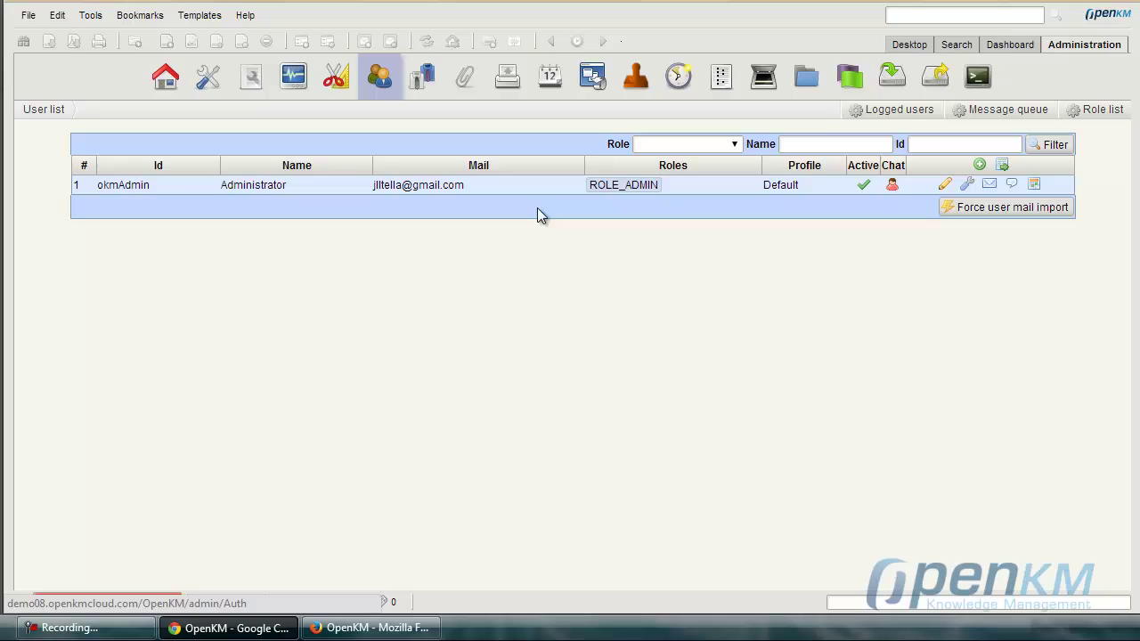
pyautogui.click(977, 169)
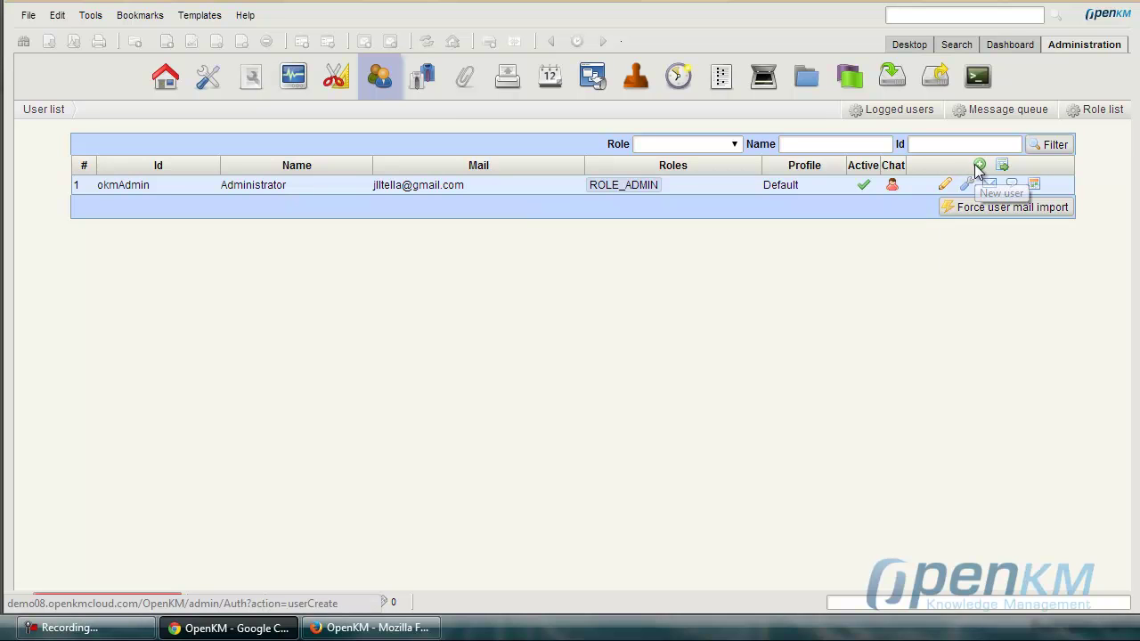
pyautogui.click(526, 147)
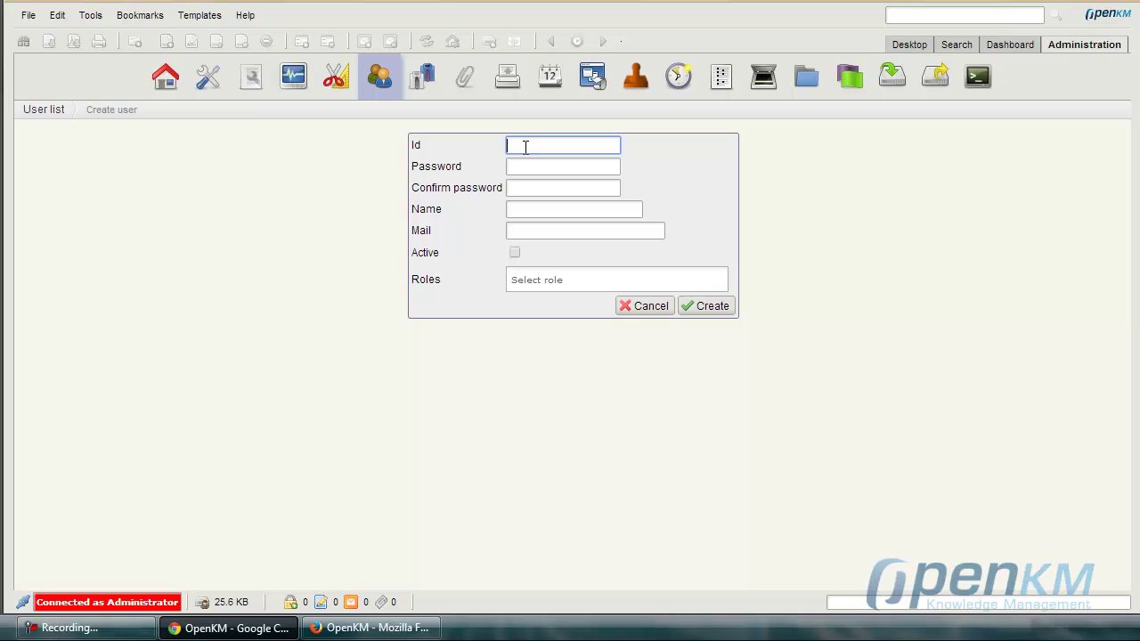
pyautogui.write('manager')
pyautogui.click(520, 169)
pyautogui.write('manager')
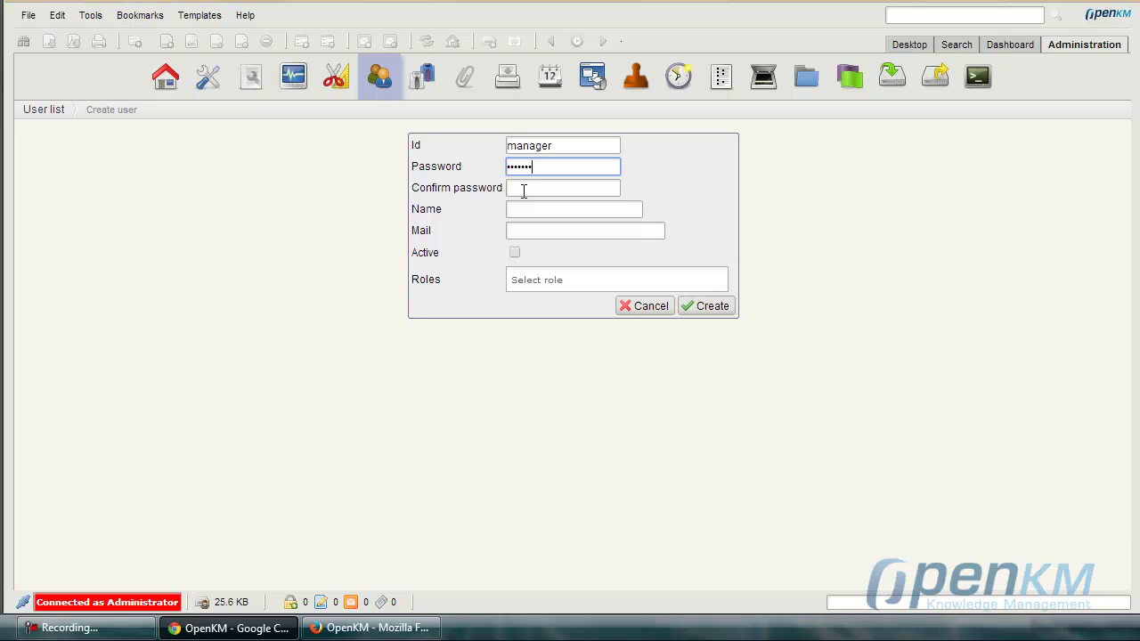
pyautogui.click(524, 189)
pyautogui.write('manager')
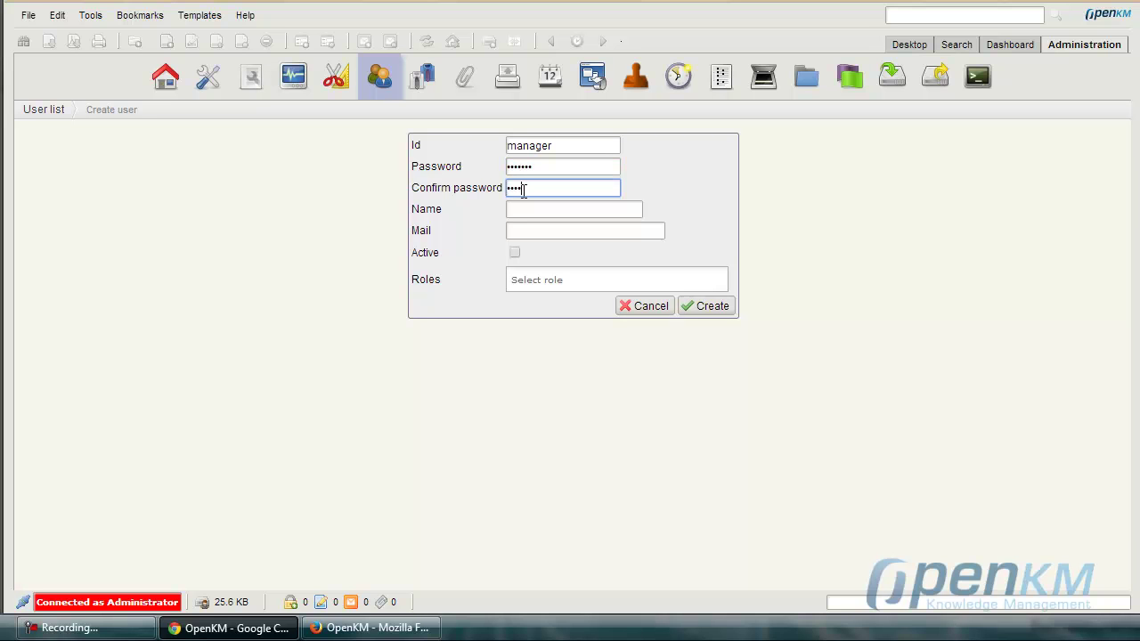
# Set the name to manager, fill in the e-mail address, mark it Active and create the user.
pyautogui.click(540, 206)
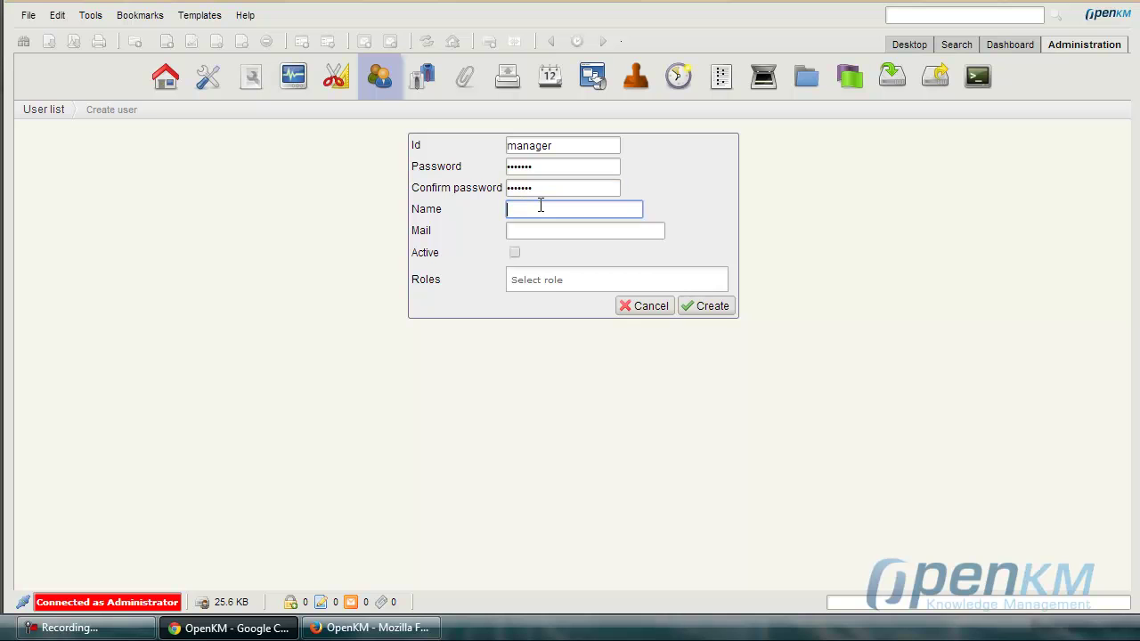
pyautogui.write('manager')
pyautogui.click(545, 229)
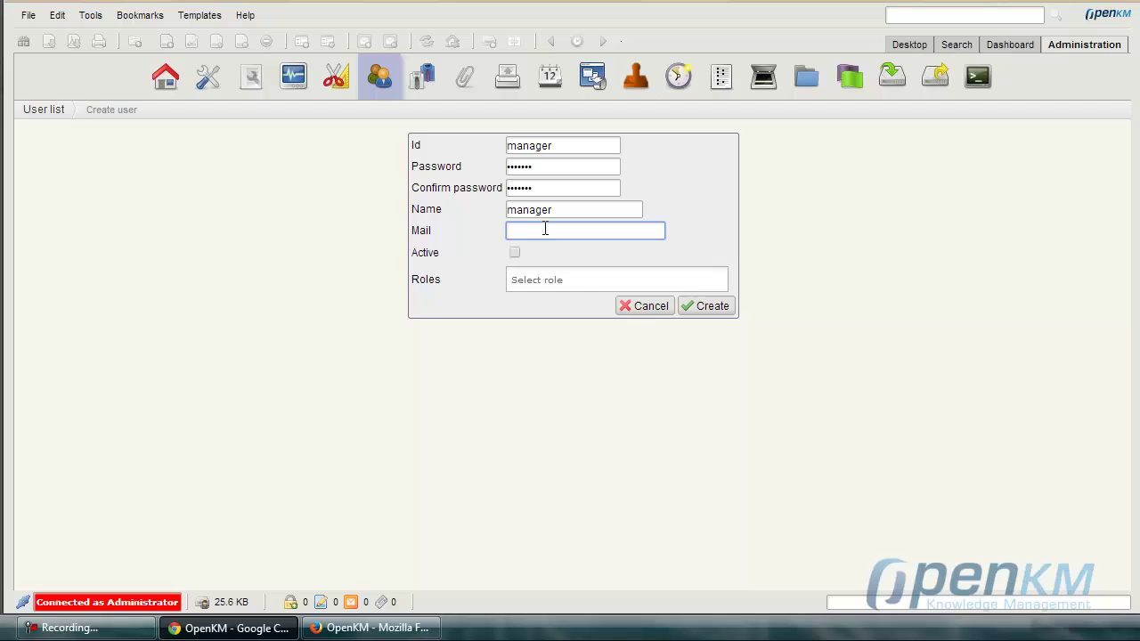
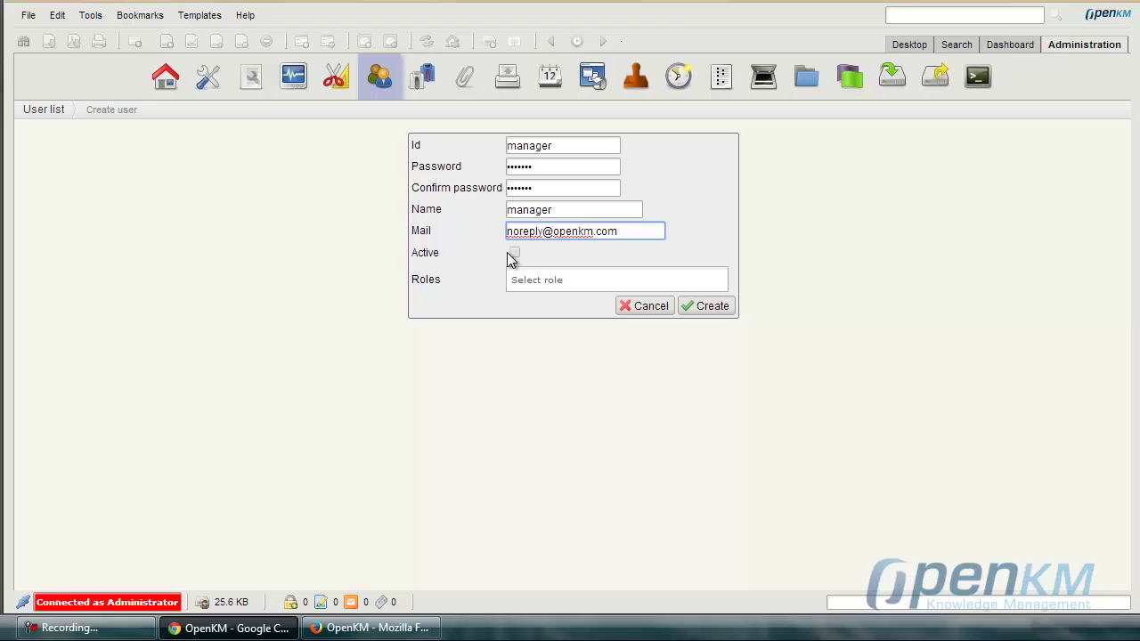
pyautogui.click(515, 253)
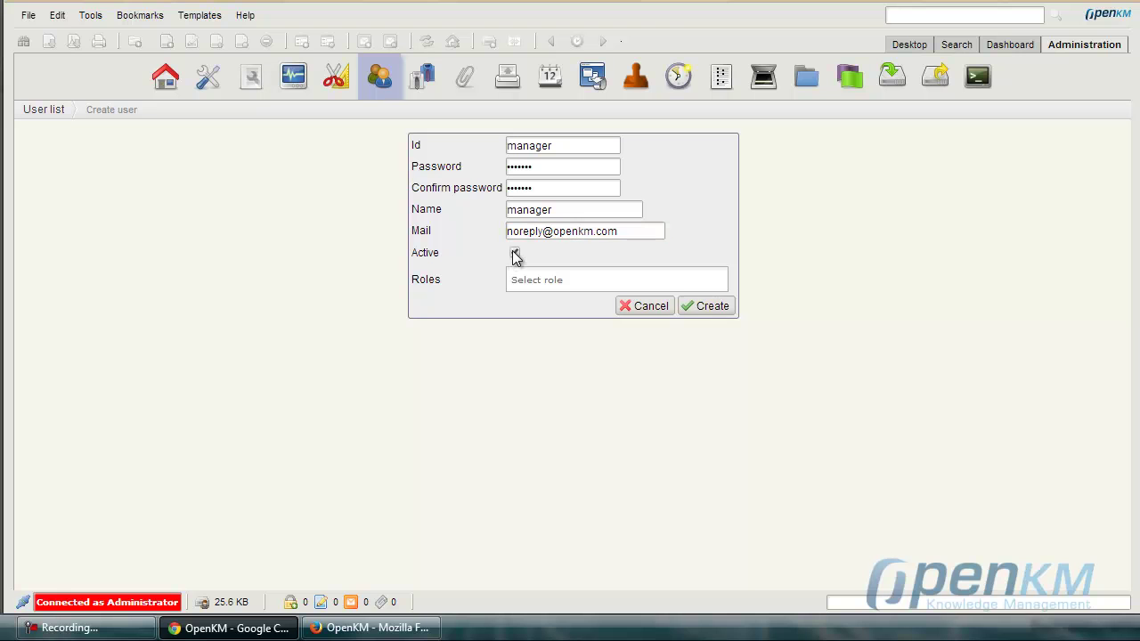
pyautogui.click(717, 308)
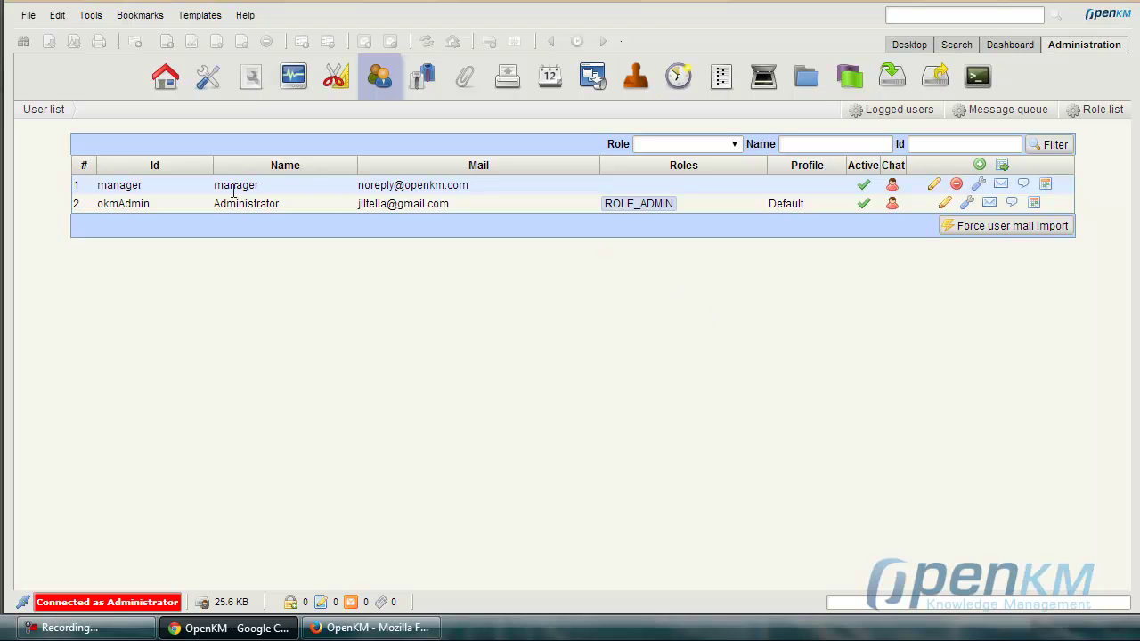
pyautogui.click(367, 628)
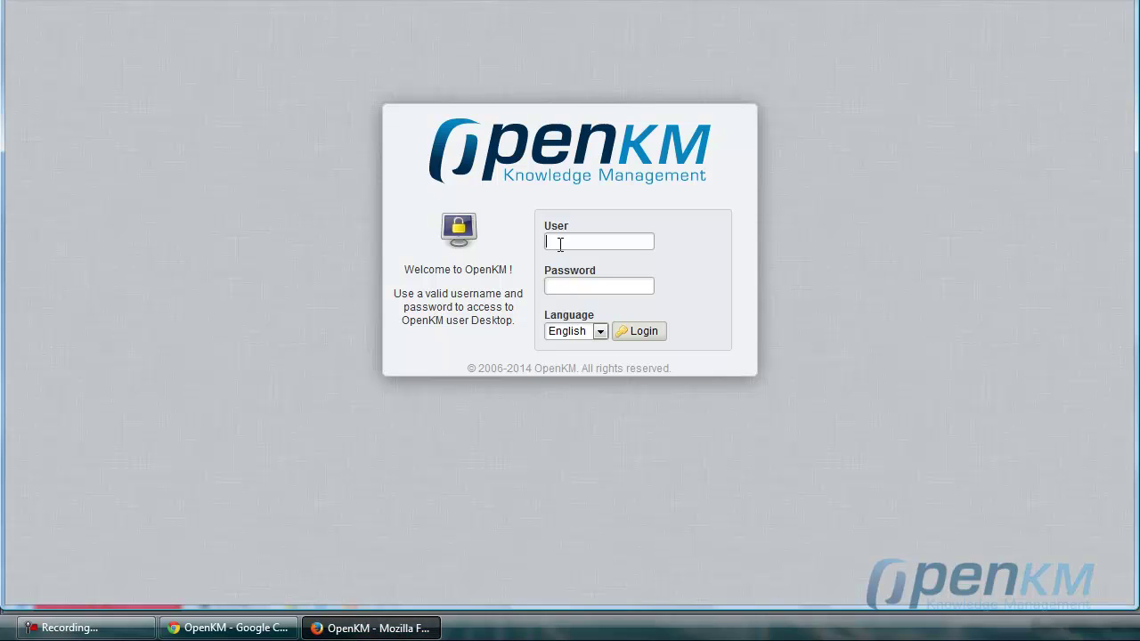
pyautogui.write('manager')
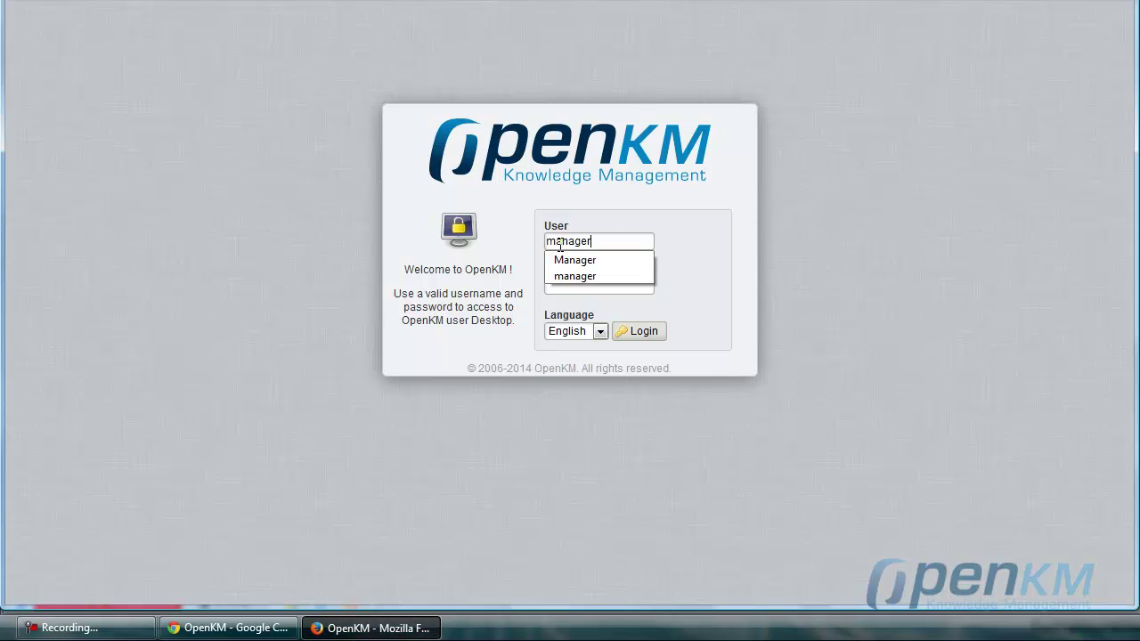
pyautogui.press('Tab')
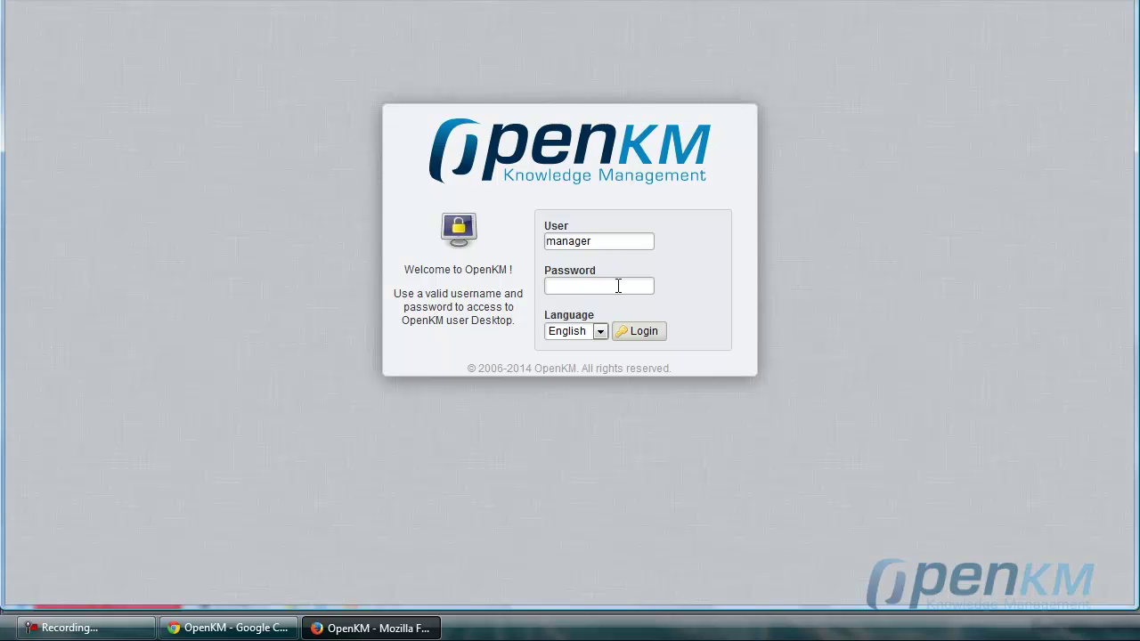
pyautogui.write('manager')
pyautogui.click(636, 341)
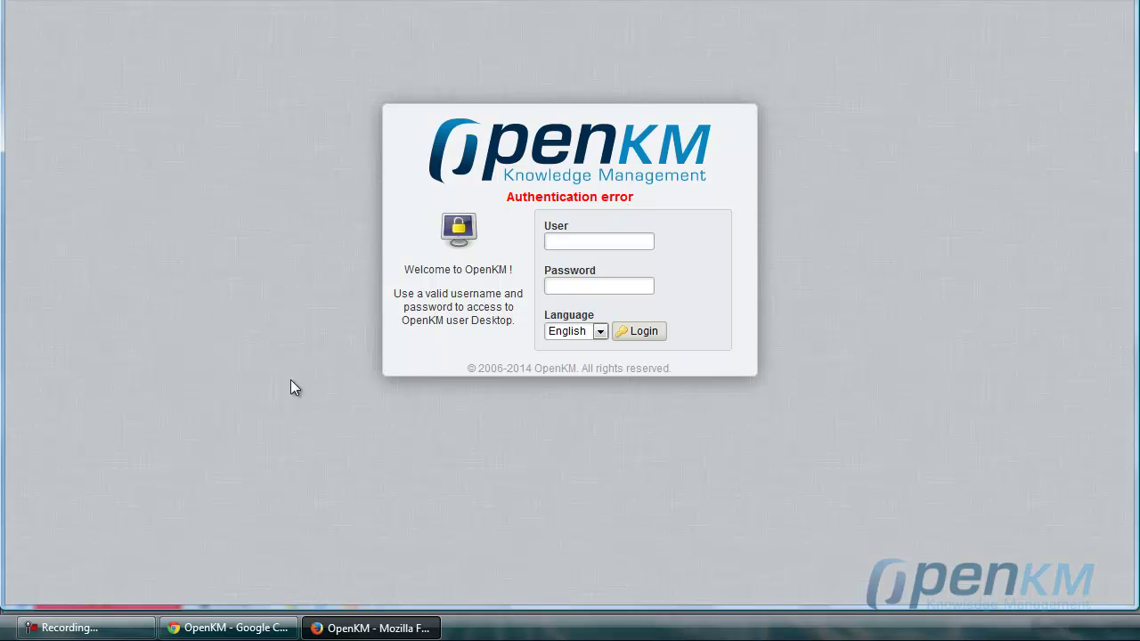
pyautogui.click(237, 630)
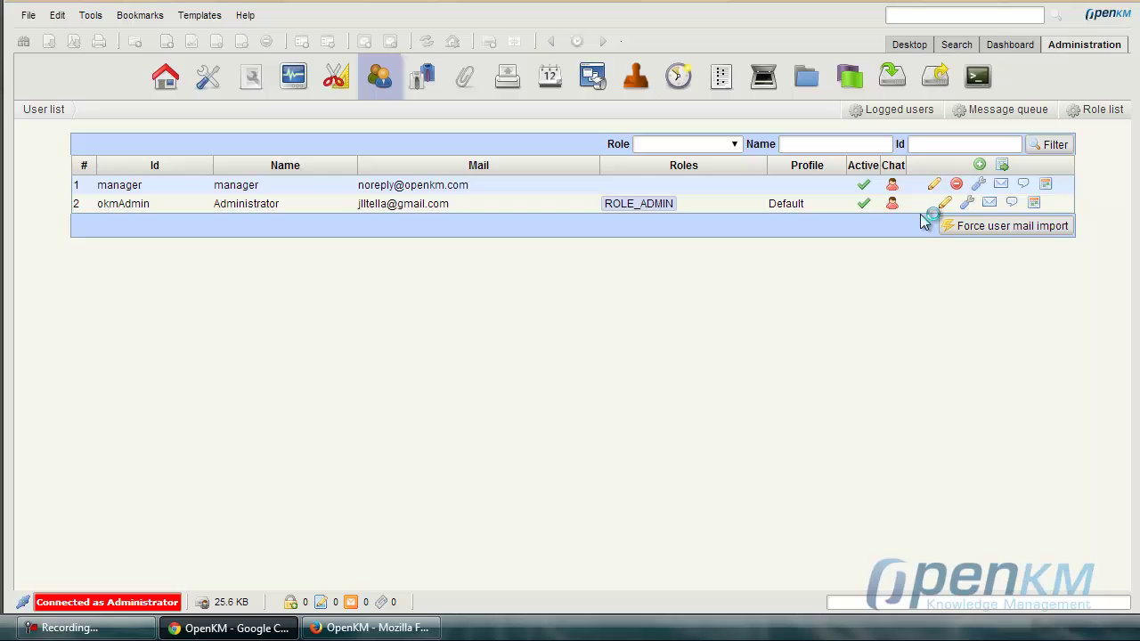
# Edit the manager user to assign the ROLE_USER role and save.
pyautogui.click(935, 186)
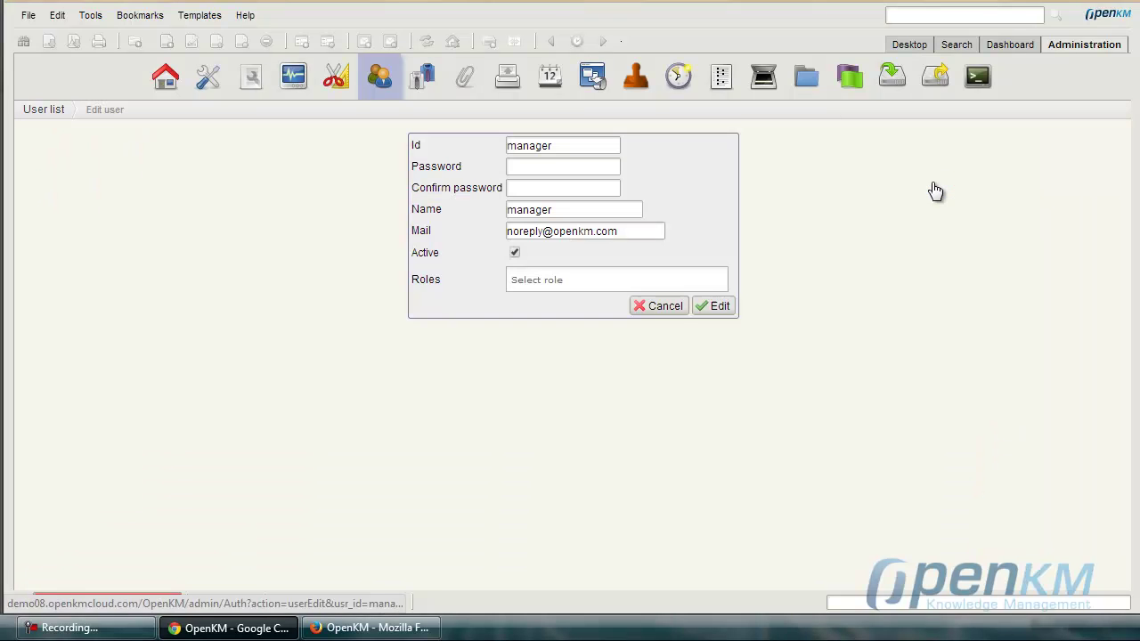
pyautogui.click(561, 277)
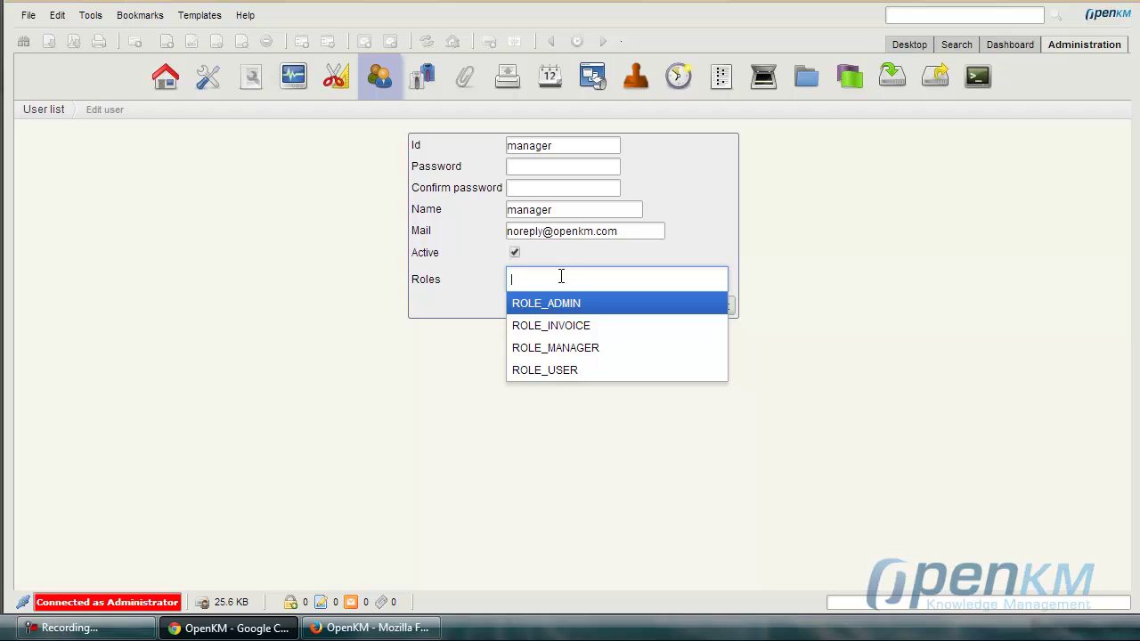
pyautogui.click(563, 373)
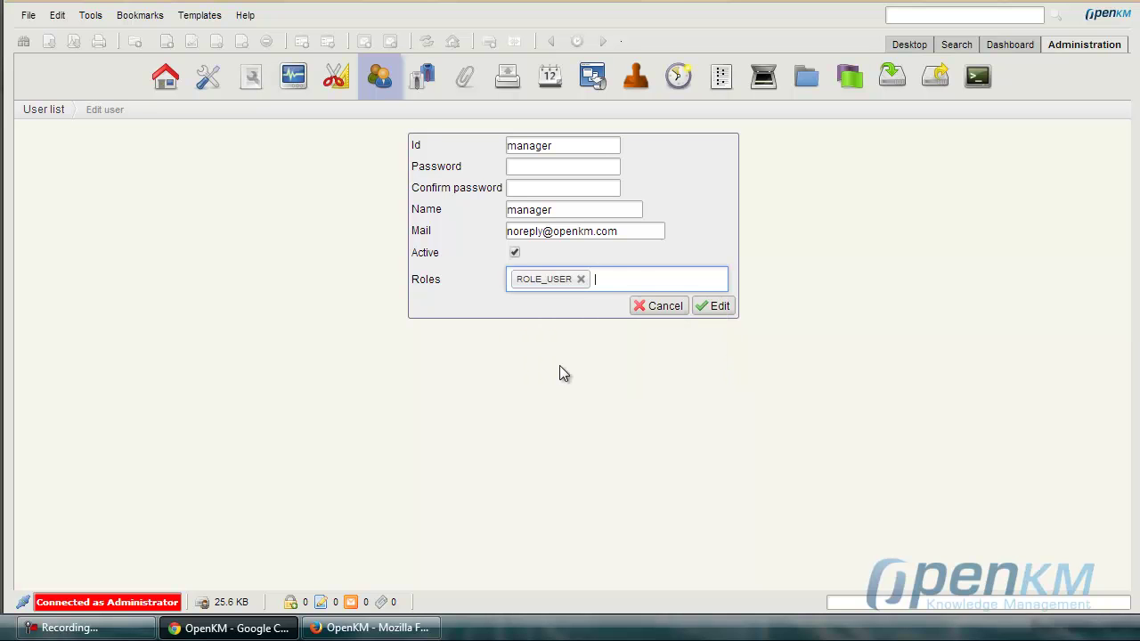
pyautogui.click(718, 307)
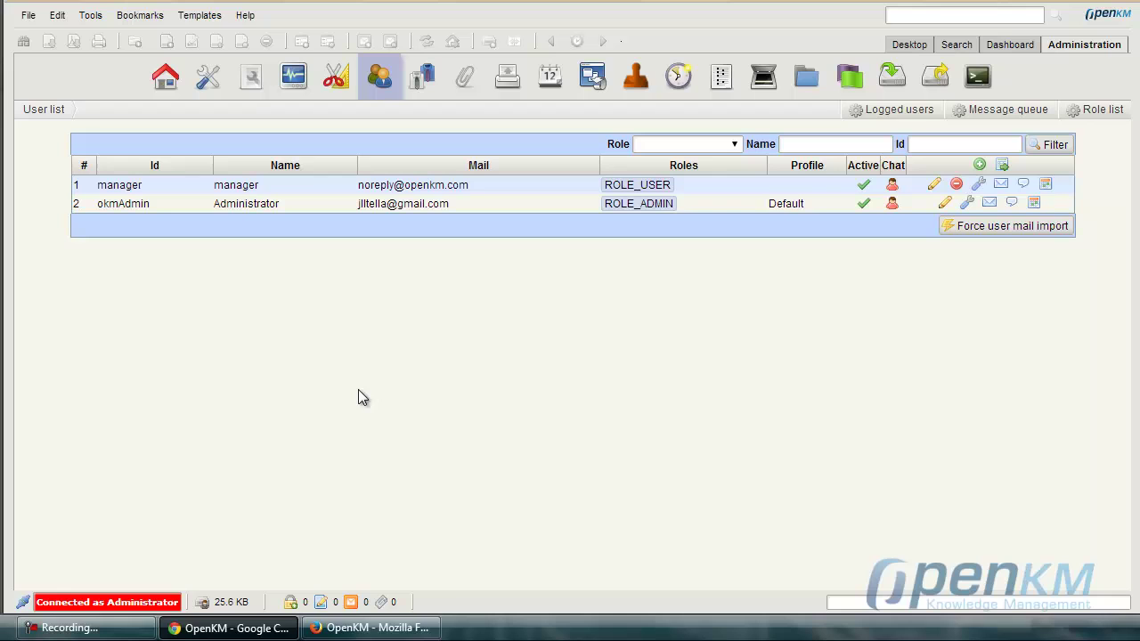
# In Firefox, log in with user name manager and its password.
pyautogui.click(369, 628)
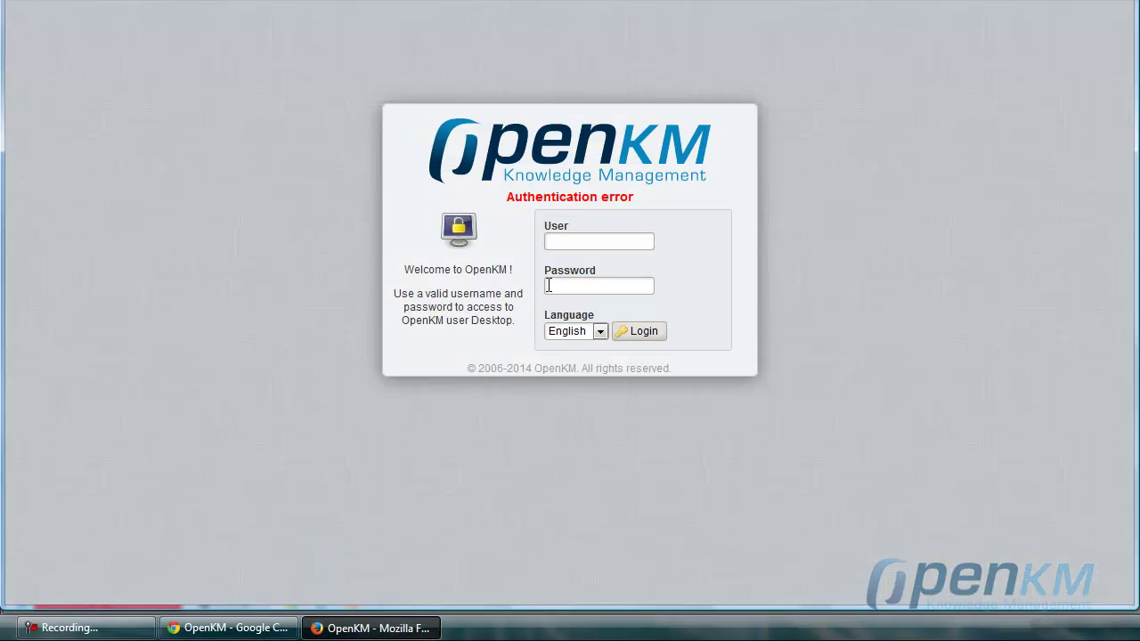
pyautogui.click(562, 241)
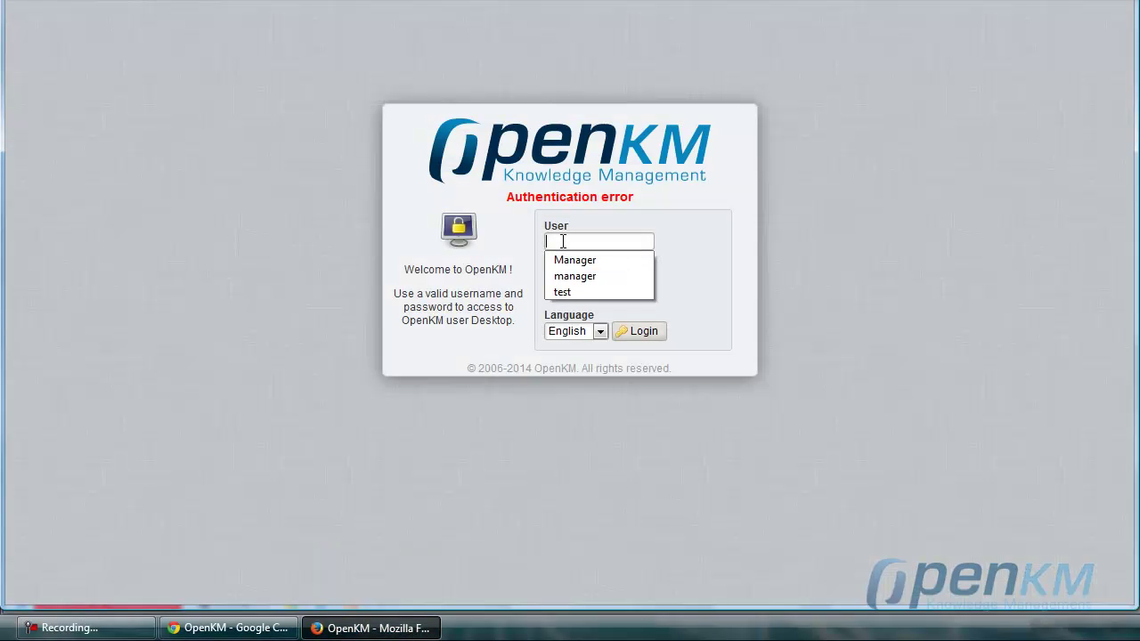
pyautogui.write('manager')
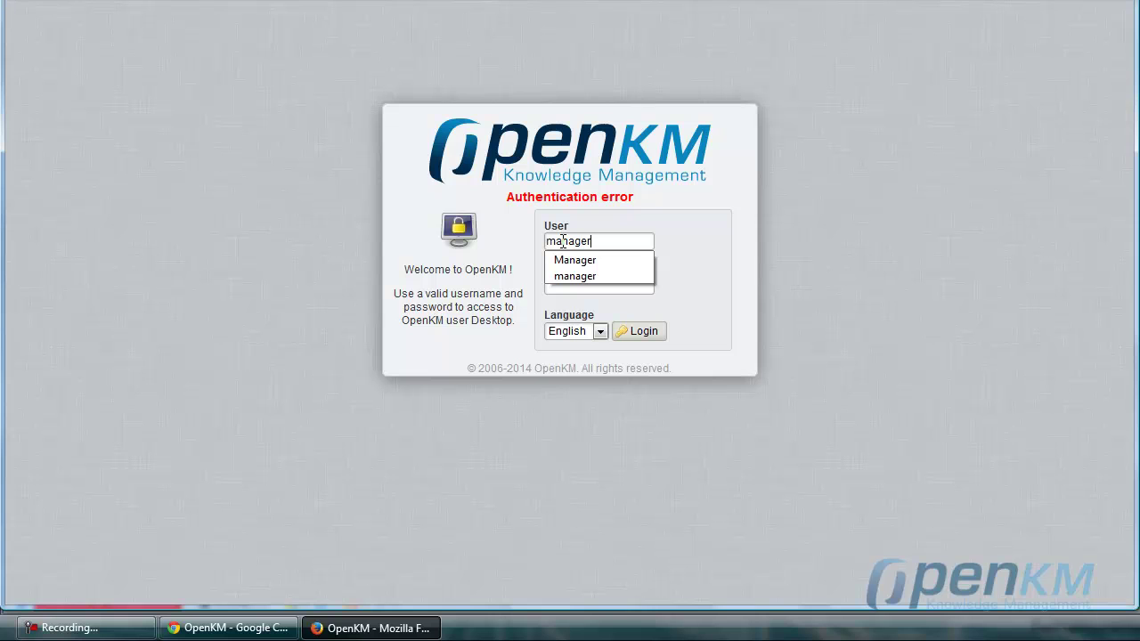
pyautogui.click(632, 247)
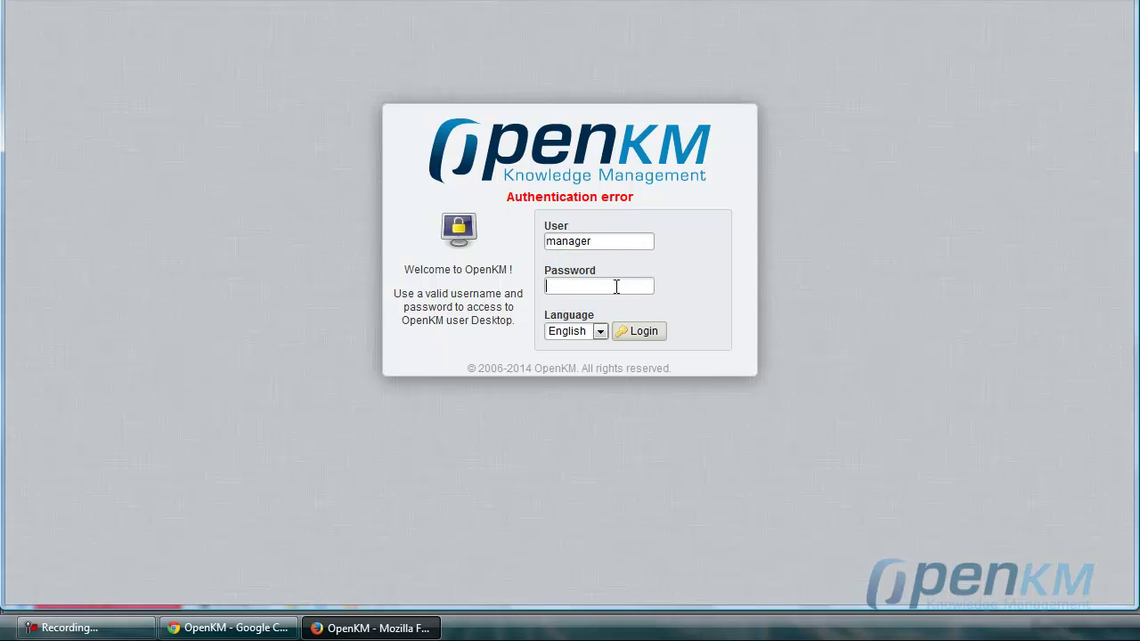
pyautogui.write('manager')
pyautogui.click(640, 330)
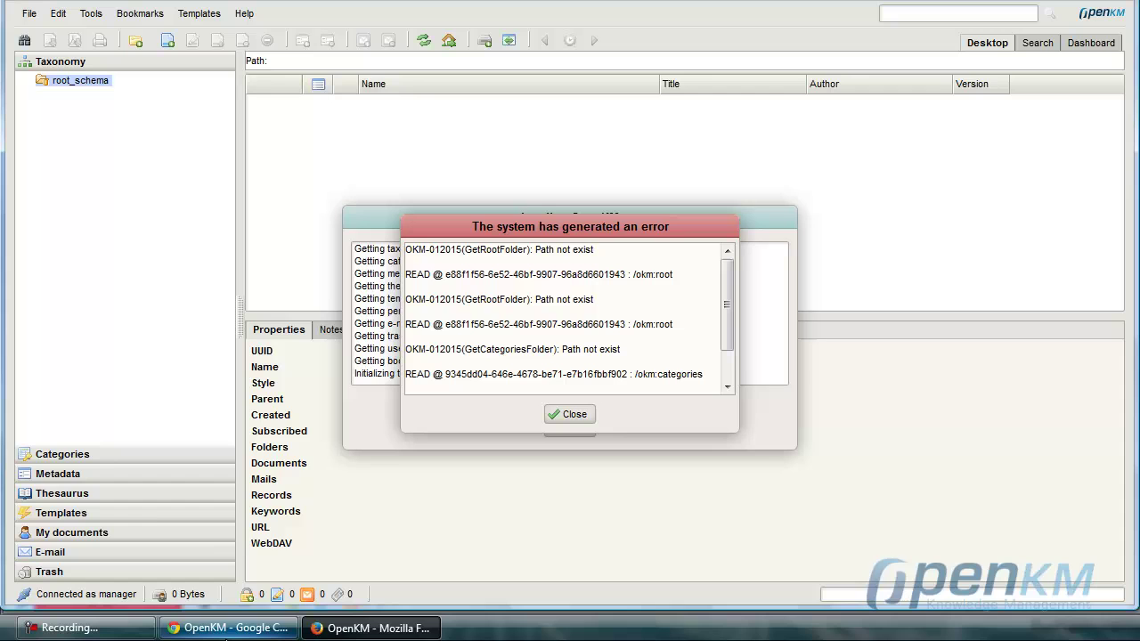
# Edit the manager user to add ROLE_MANAGER alongside ROLE_USER and save.
pyautogui.click(225, 628)
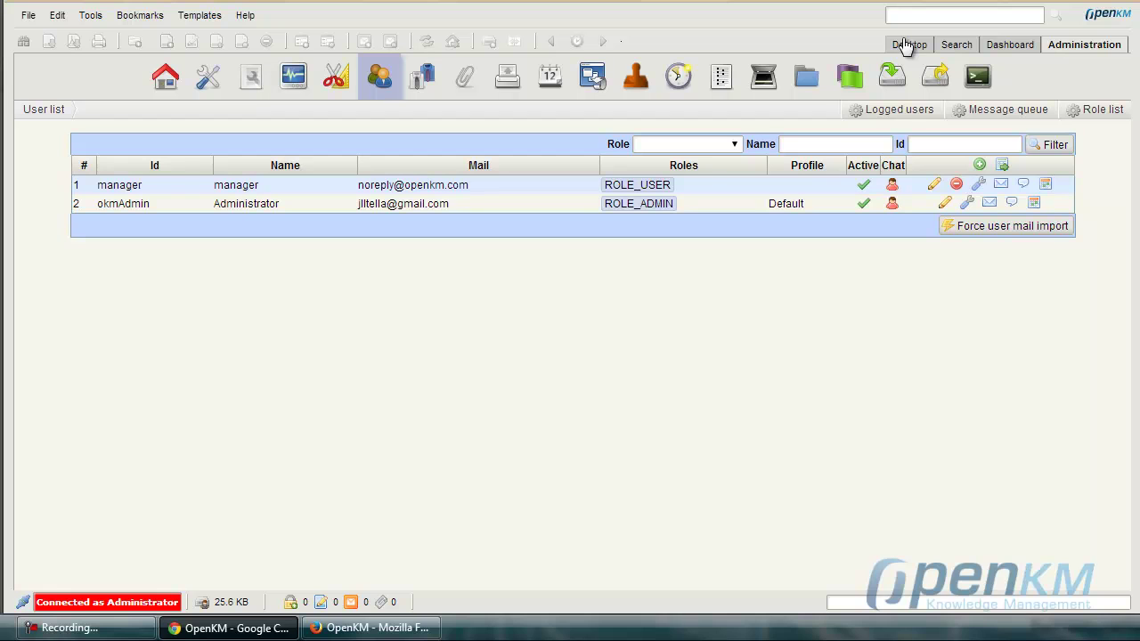
pyautogui.click(936, 184)
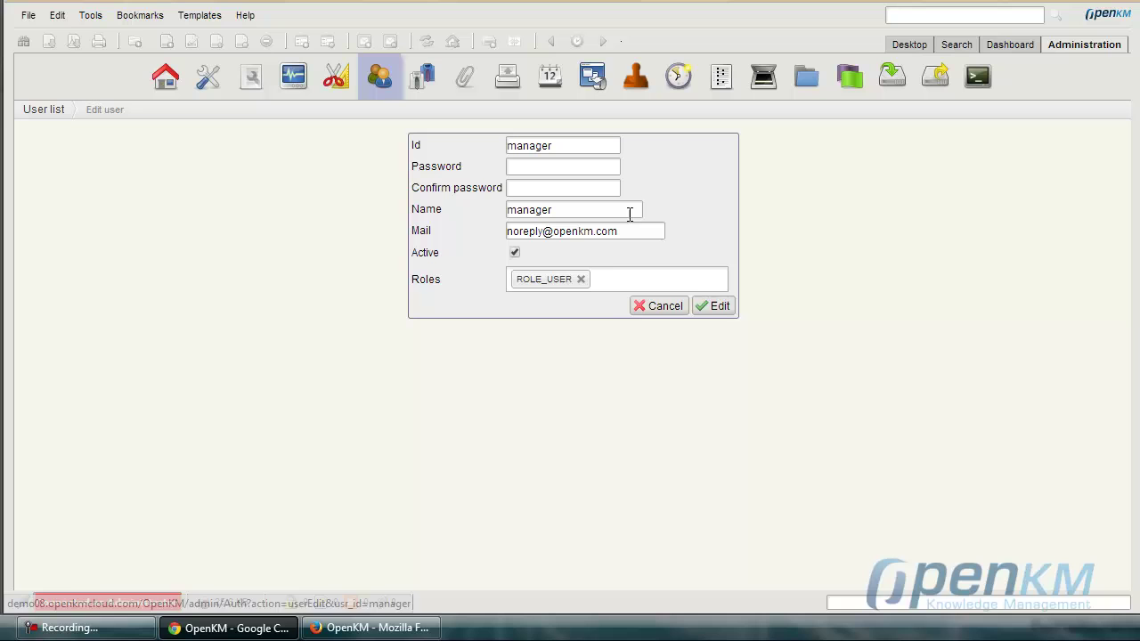
pyautogui.click(615, 278)
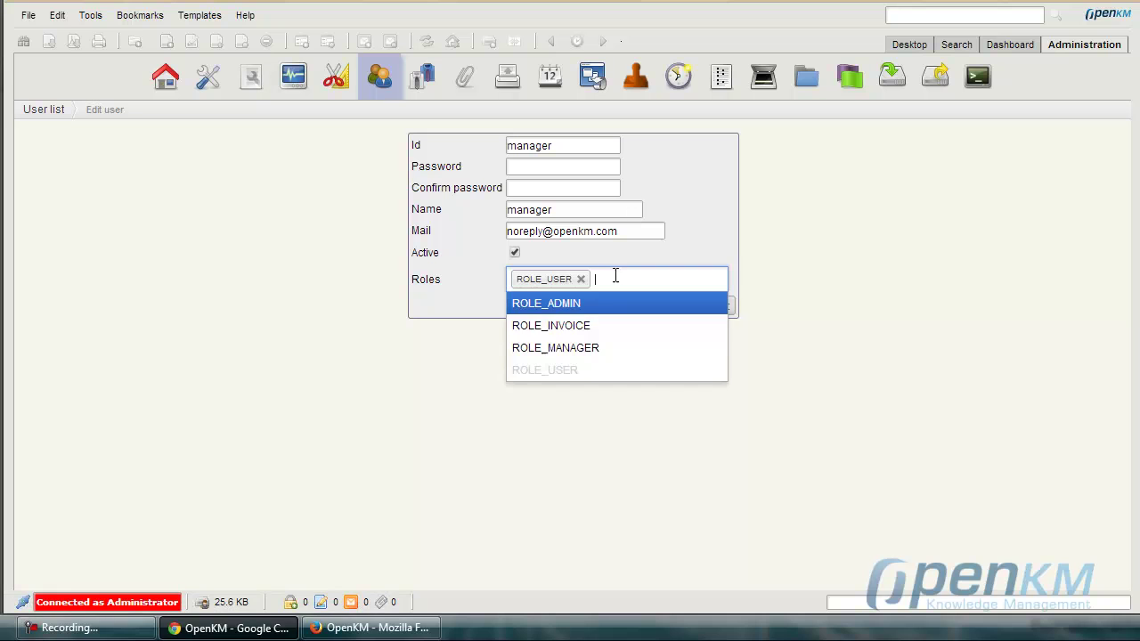
pyautogui.click(575, 348)
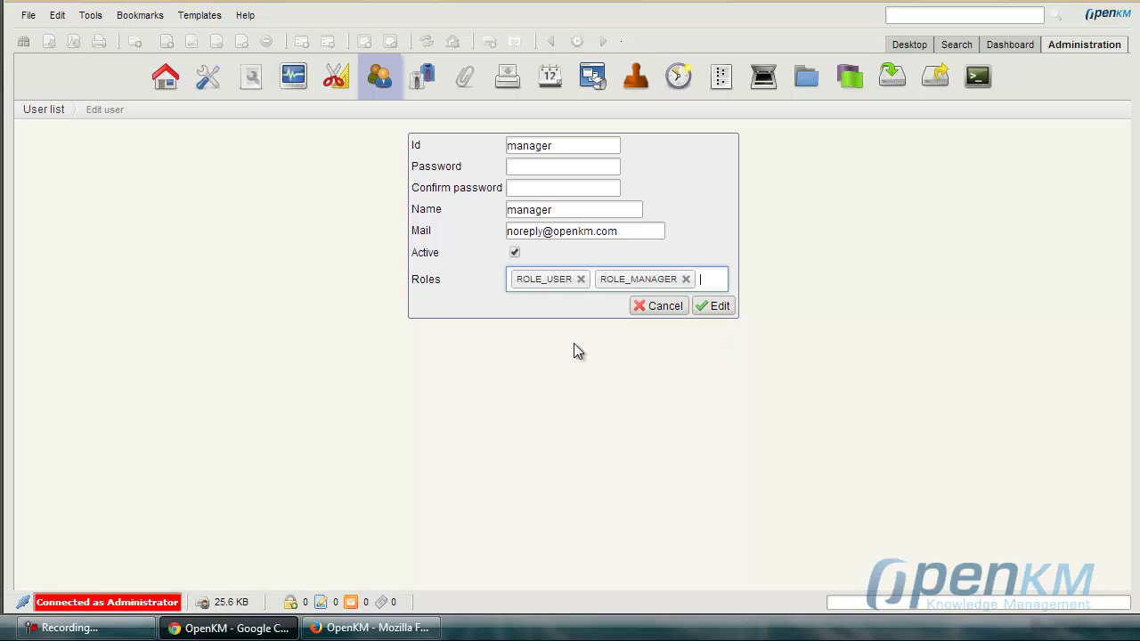
pyautogui.click(715, 307)
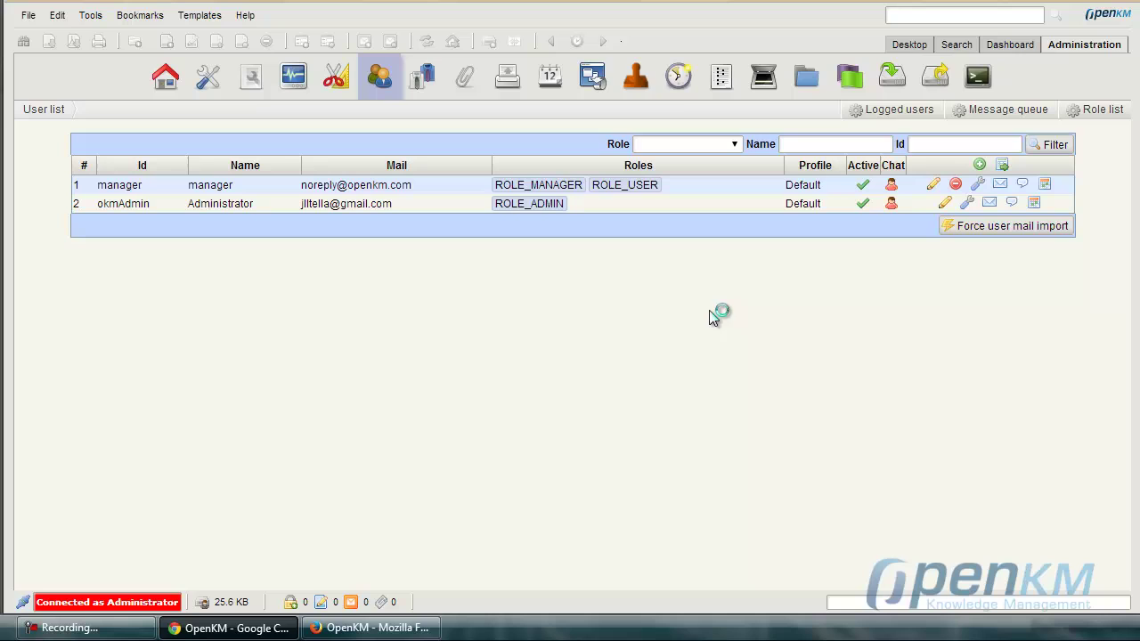
# On the desktop's Taxonomy, grant ROLE_MANAGER Read permission on okm:root.
pyautogui.click(918, 47)
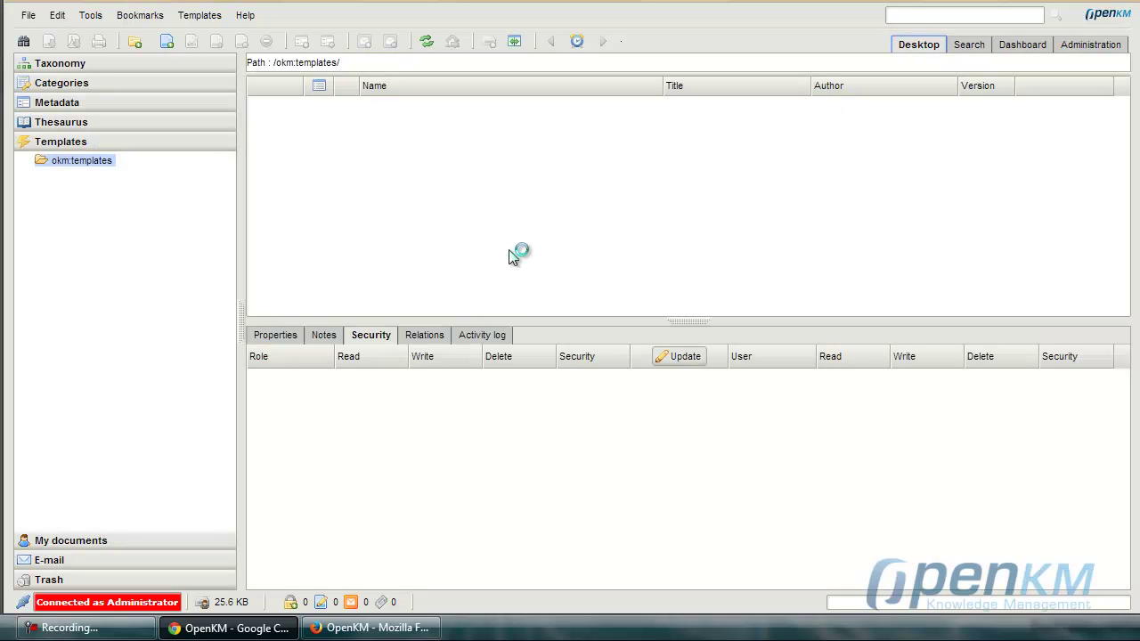
pyautogui.click(54, 64)
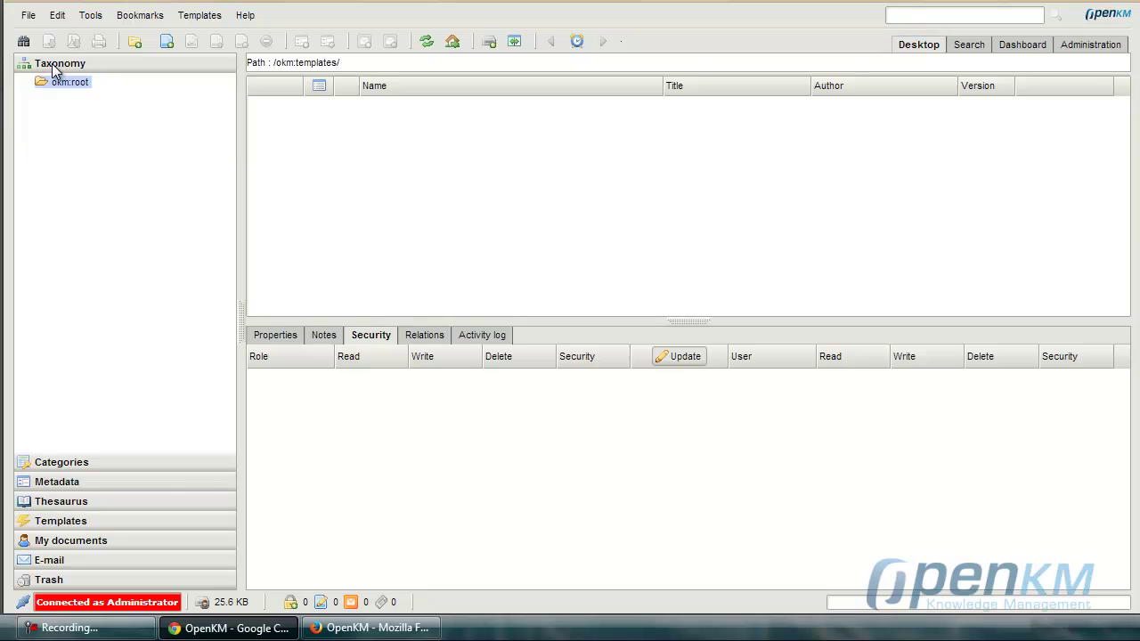
pyautogui.click(659, 358)
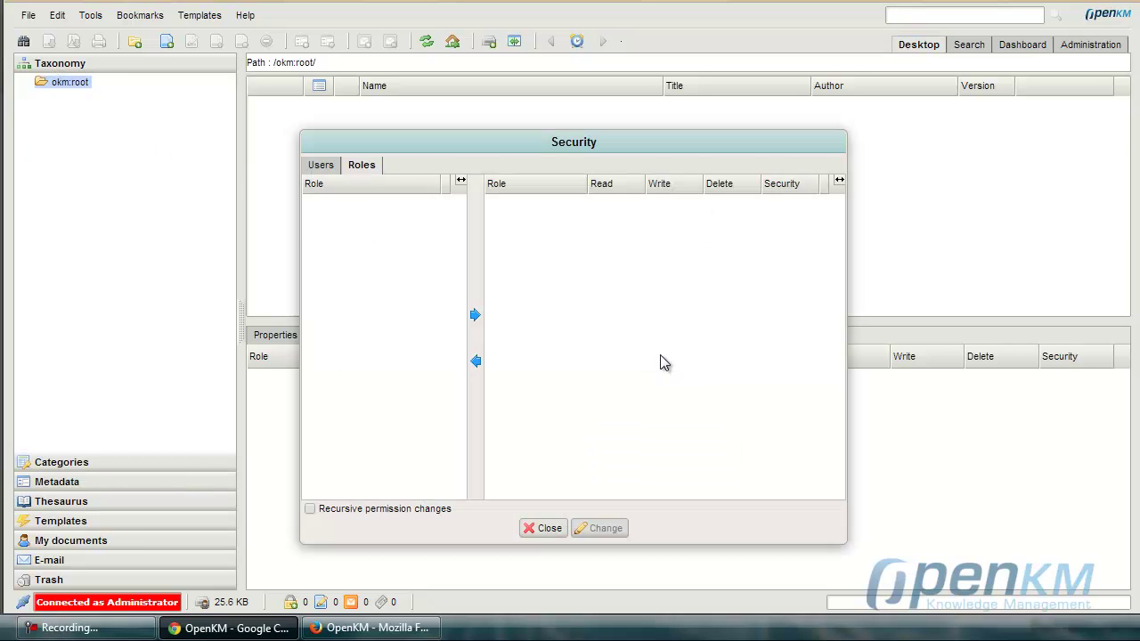
pyautogui.click(369, 239)
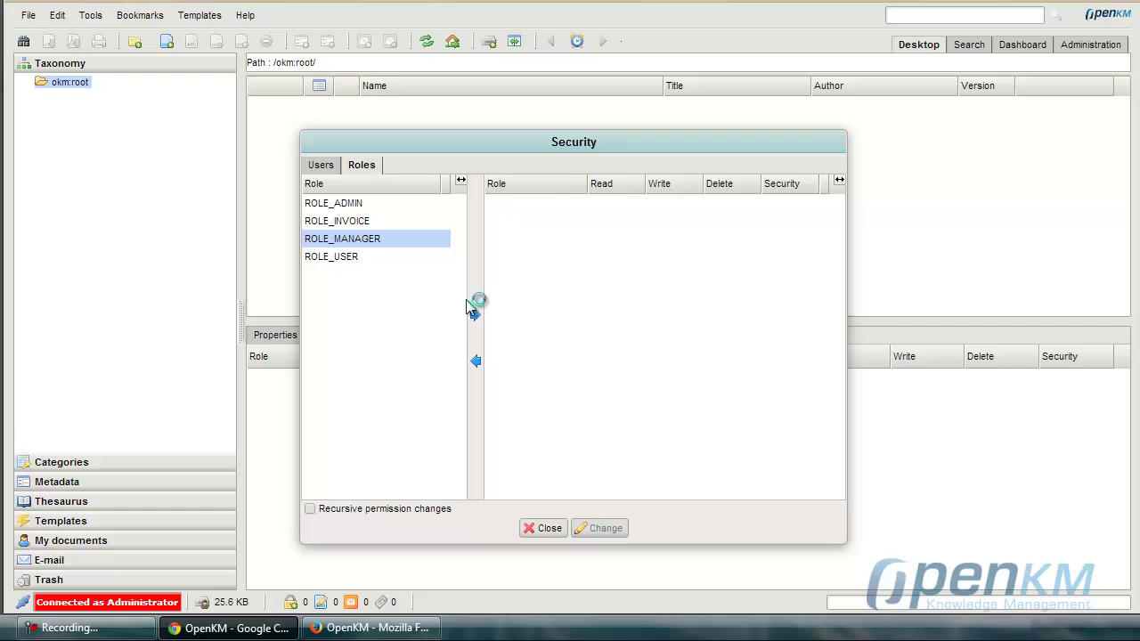
pyautogui.click(475, 316)
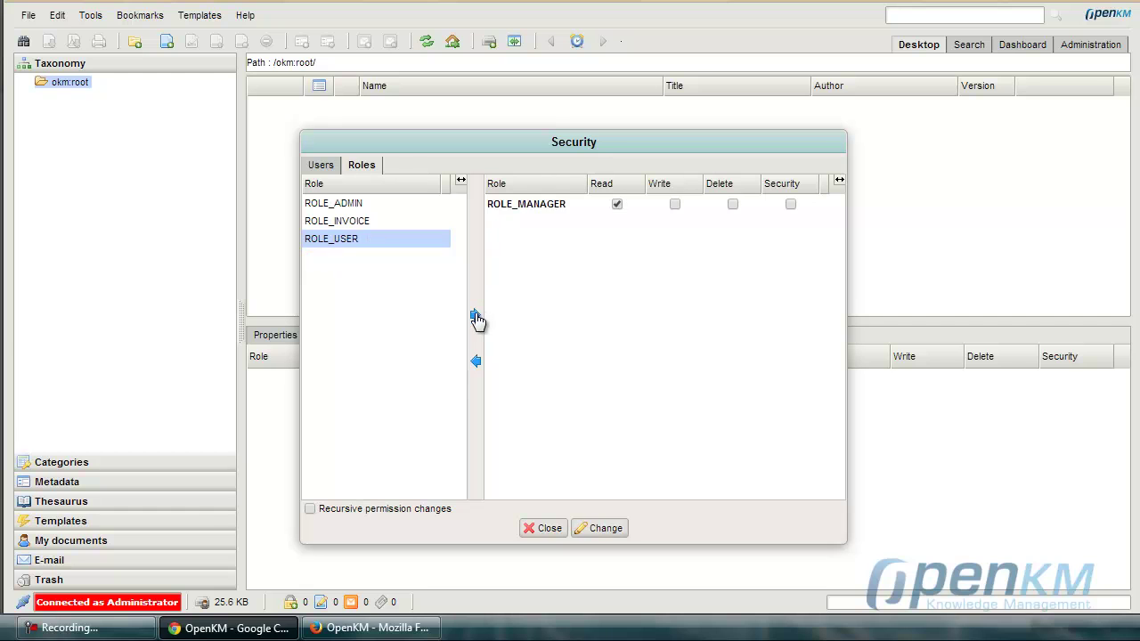
pyautogui.click(602, 528)
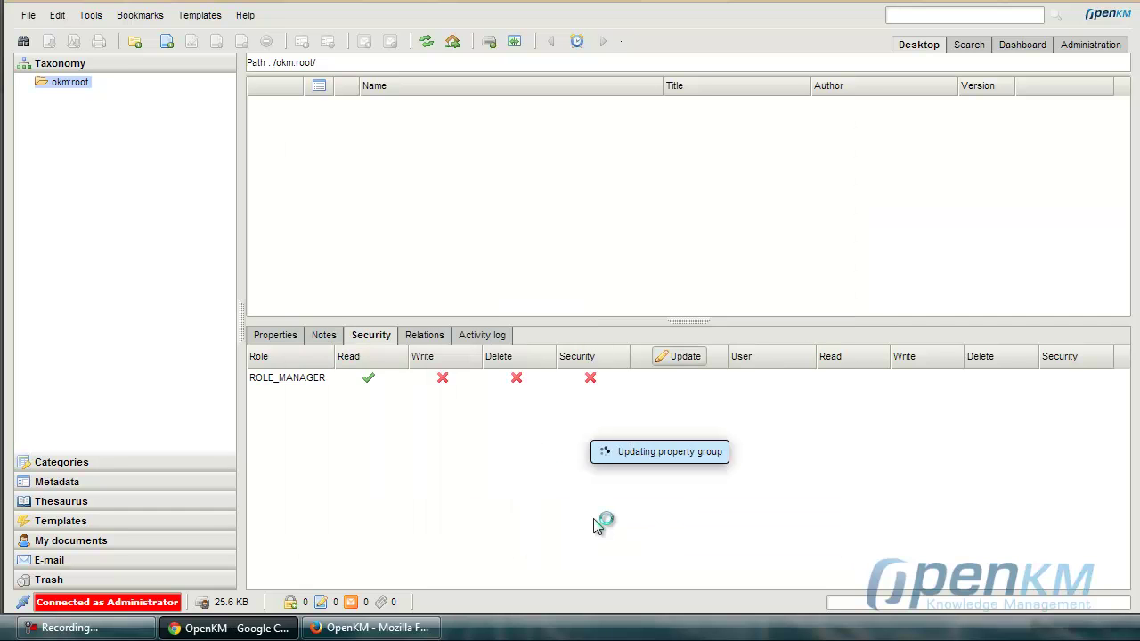
# Grant ROLE_MANAGER Read permission on okm:categories.
pyautogui.click(80, 462)
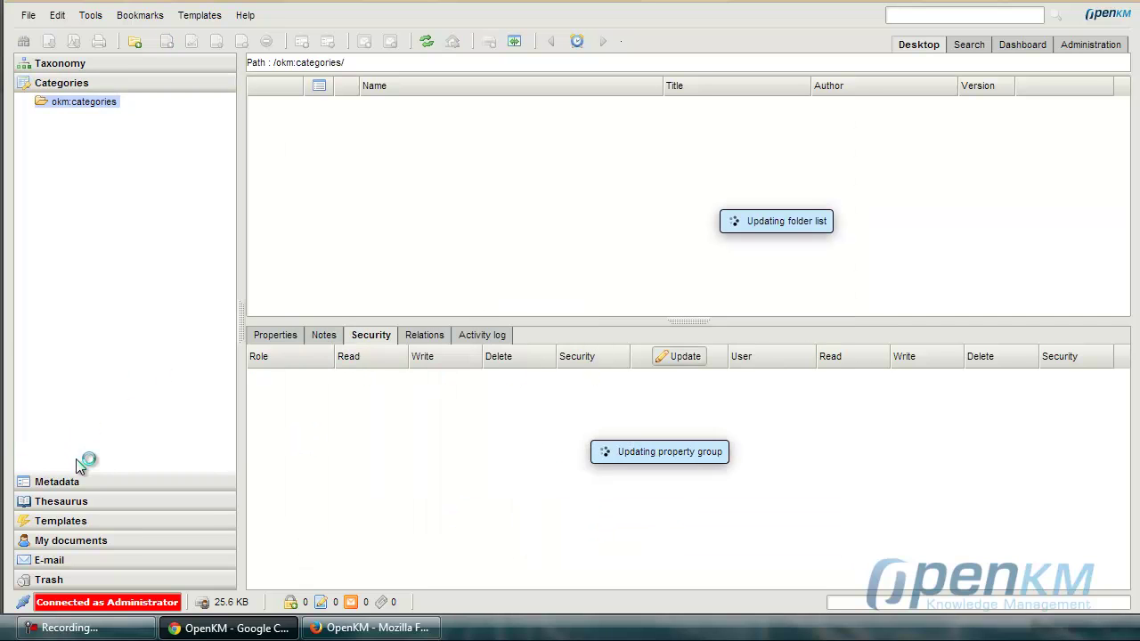
pyautogui.click(682, 357)
pyautogui.click(374, 239)
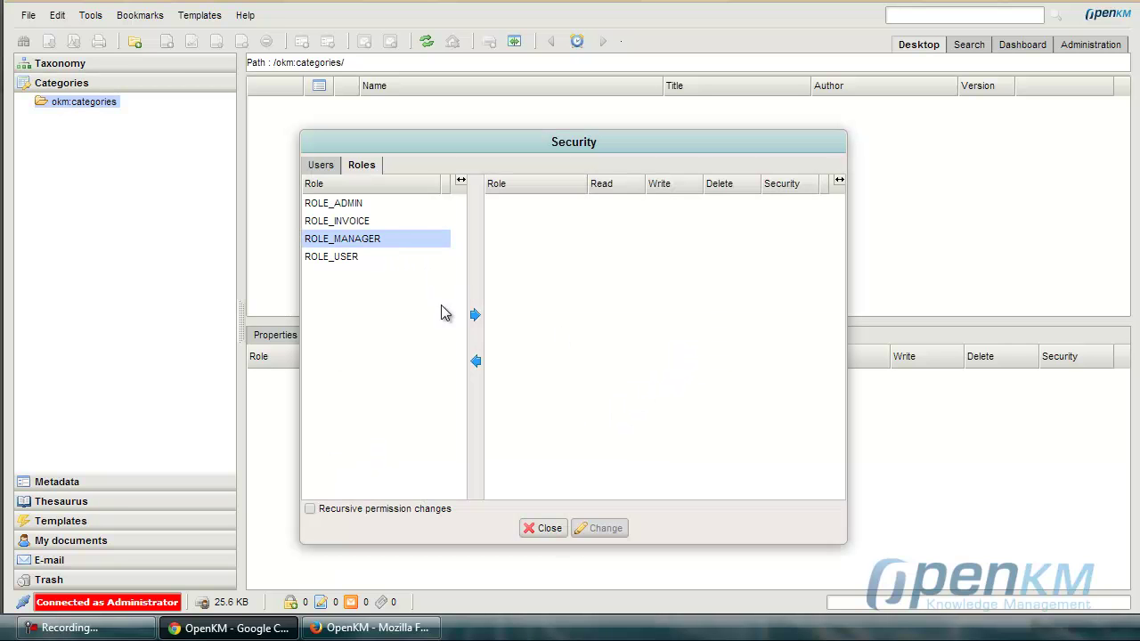
pyautogui.click(473, 319)
pyautogui.click(608, 531)
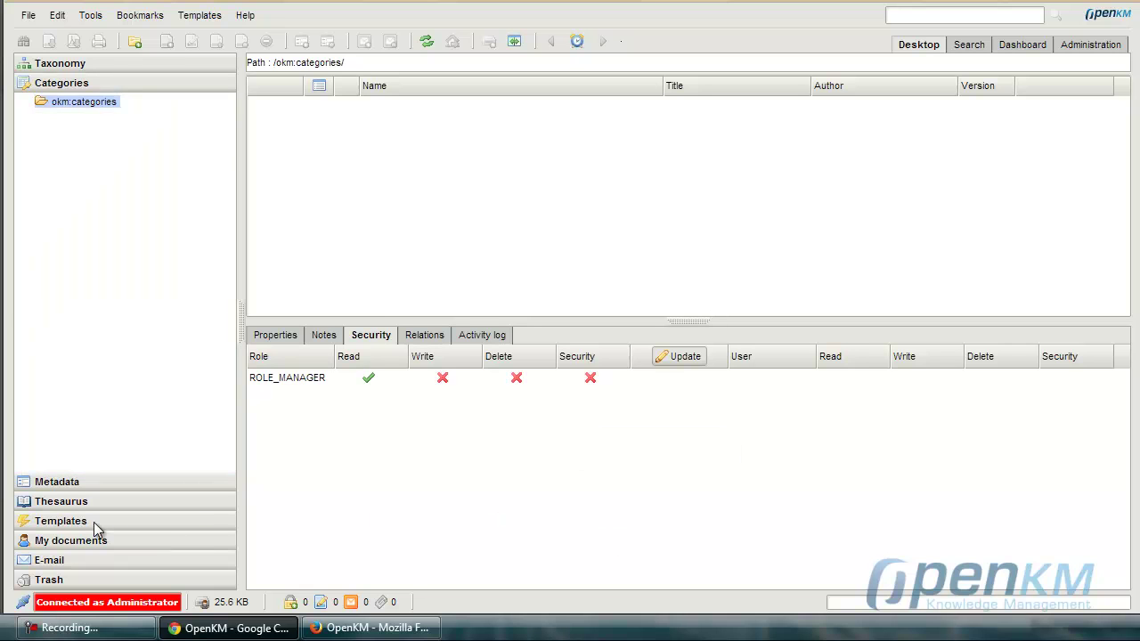
# Grant ROLE_MANAGER Read permission on okm:templates.
pyautogui.click(67, 520)
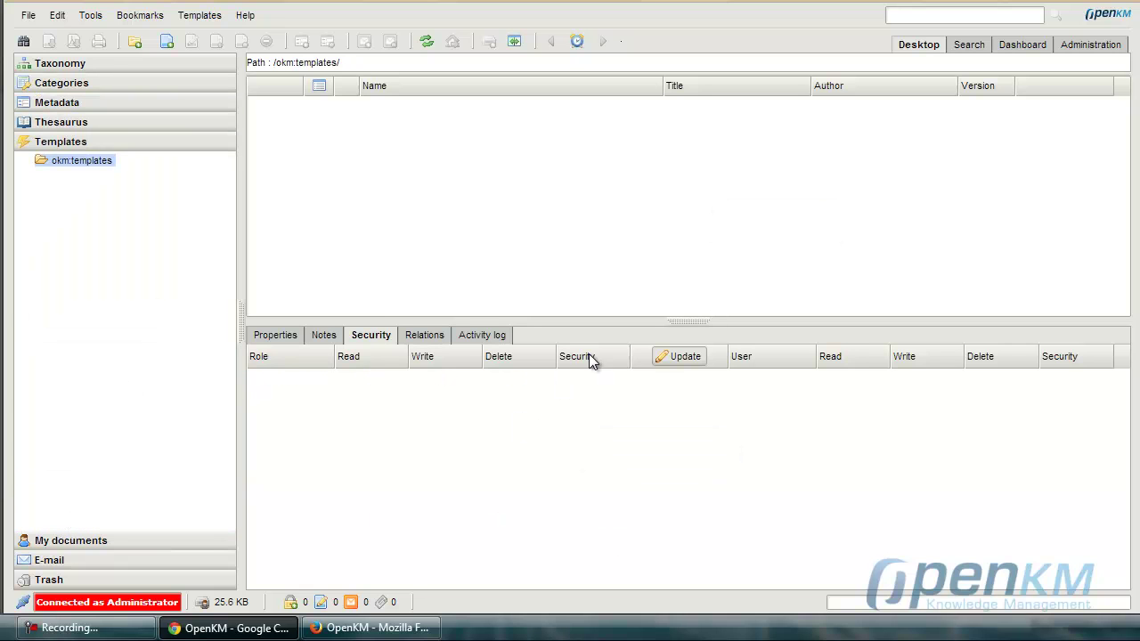
pyautogui.click(700, 367)
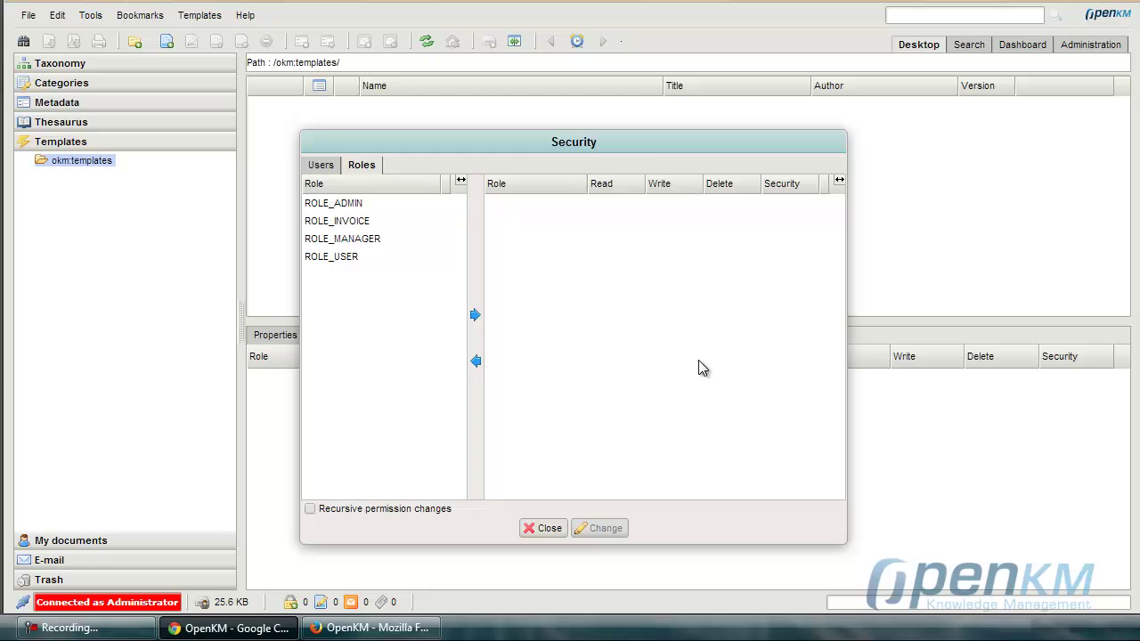
pyautogui.click(378, 240)
pyautogui.click(475, 316)
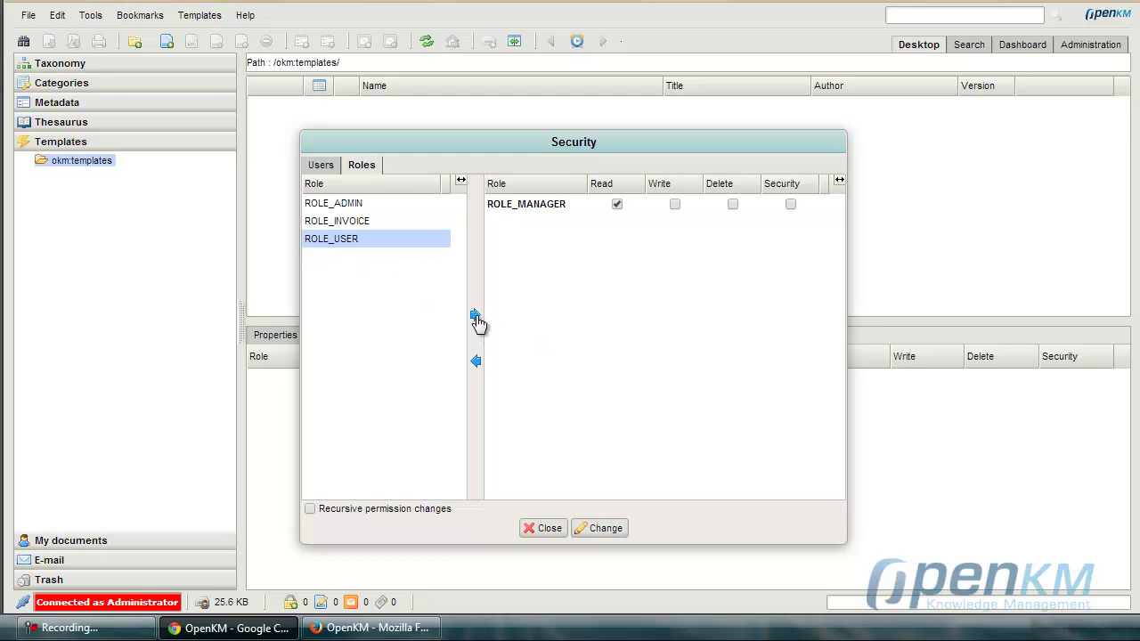
pyautogui.click(606, 529)
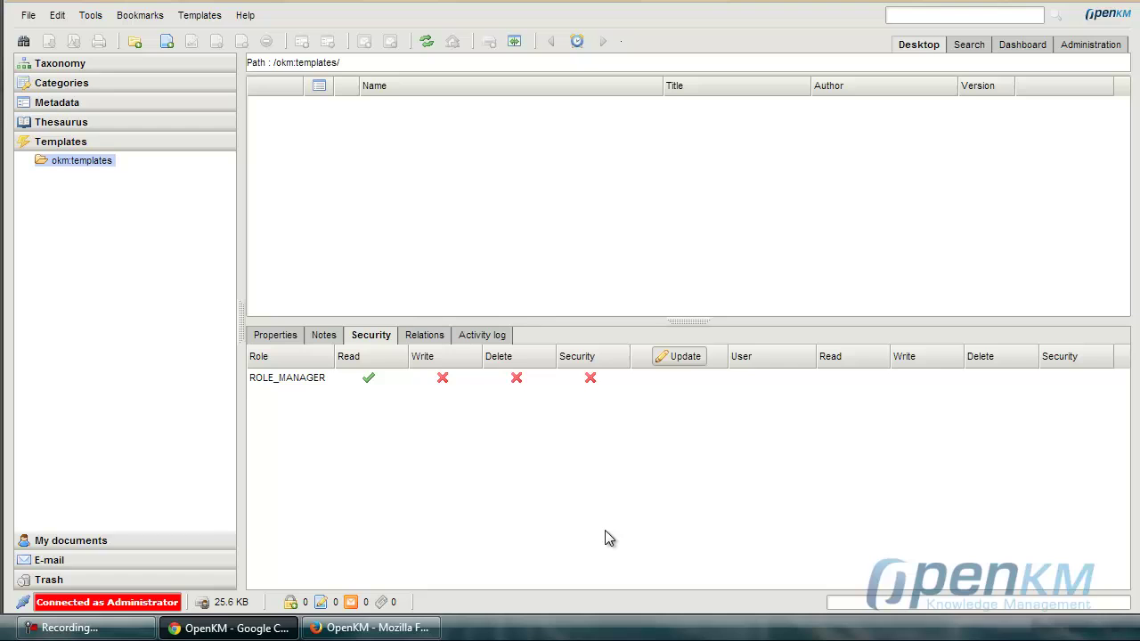
# Back in Firefox, sign in again with user name manager.
pyautogui.hotkey('alt', 'Tab')
pyautogui.write('manager')
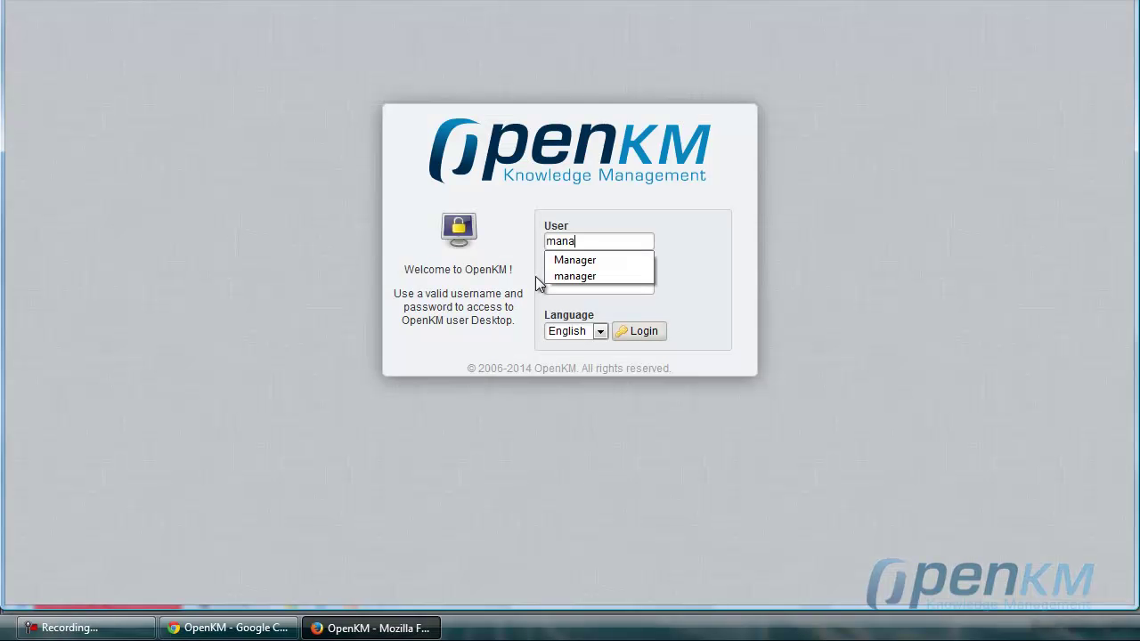
pyautogui.click(603, 197)
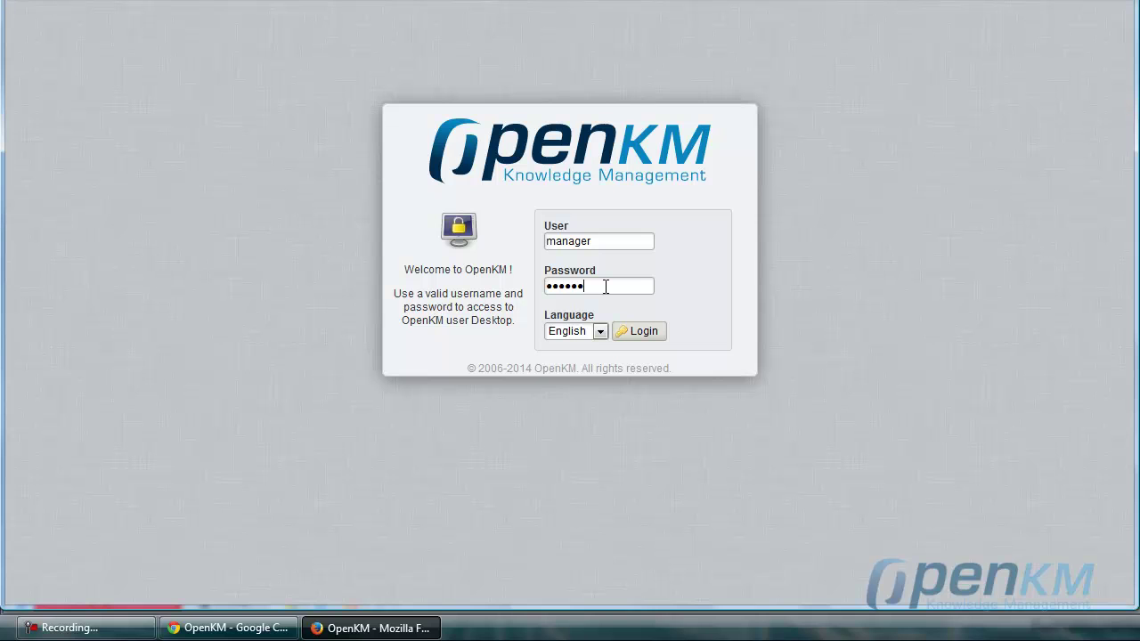
pyautogui.click(654, 338)
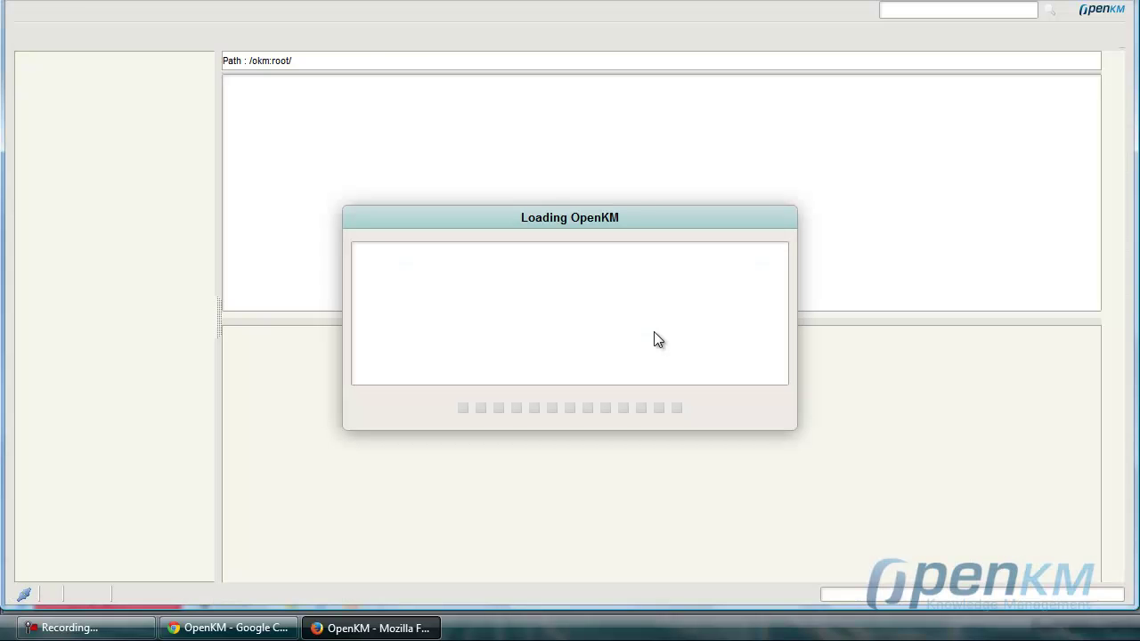